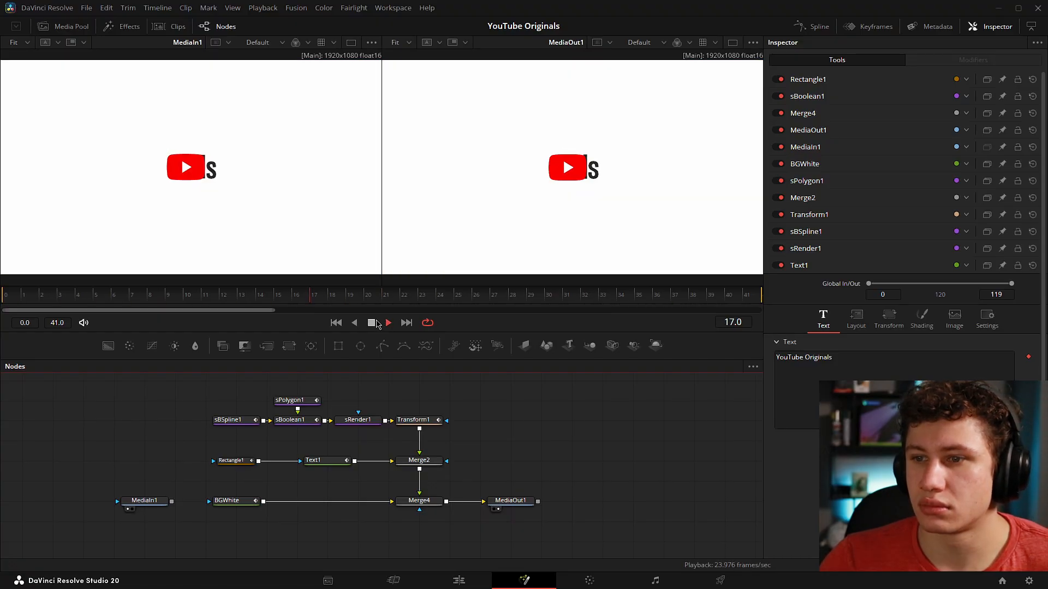
Step: Check the output in a single viewer, restore the dual viewers, and fit the composition in both
left_click(733, 43)
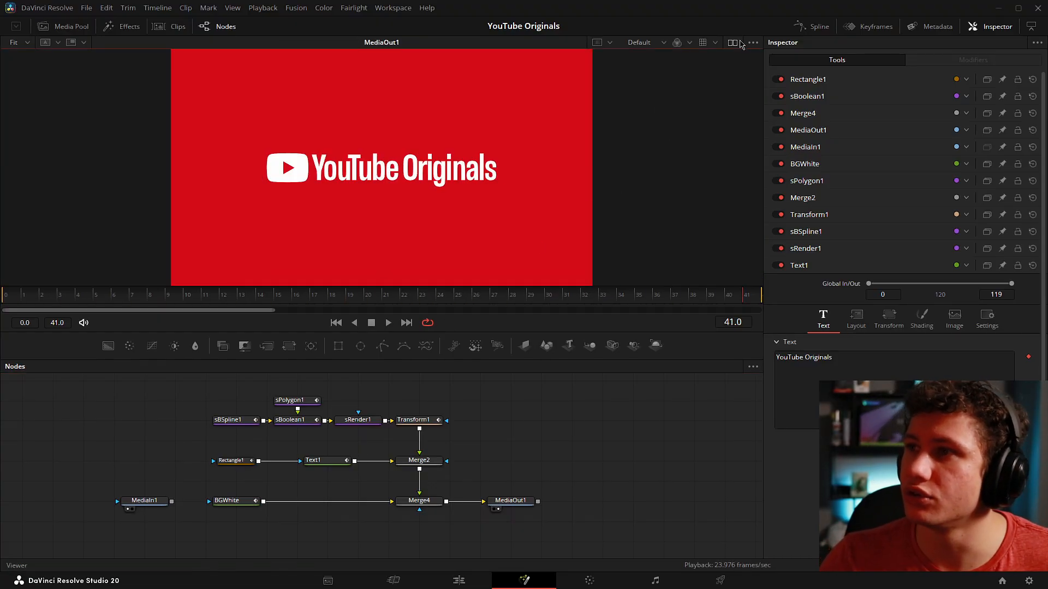
left_click(734, 43)
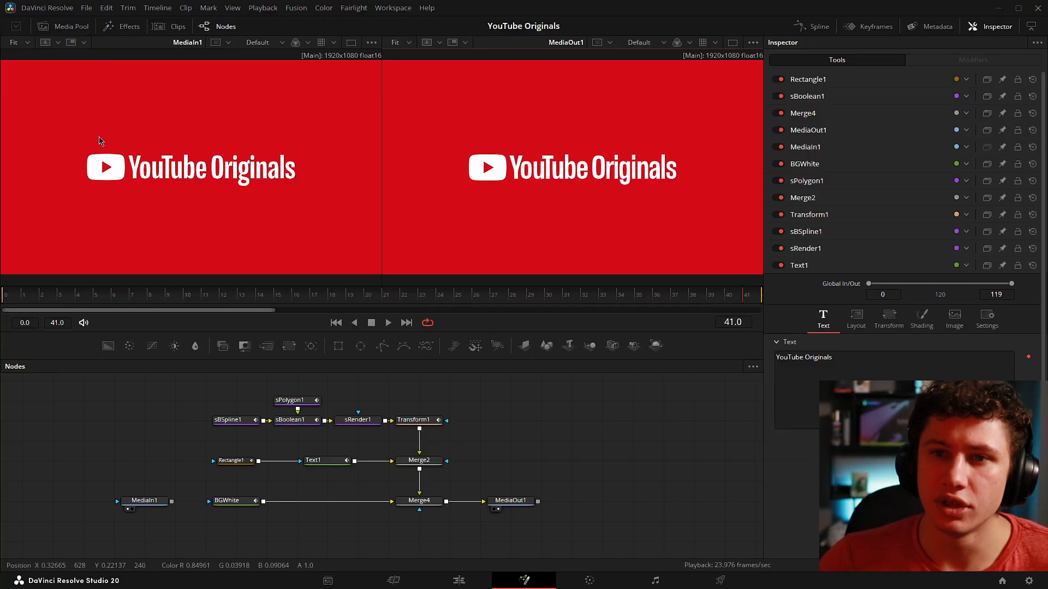
scroll(481, 175, "up", 2)
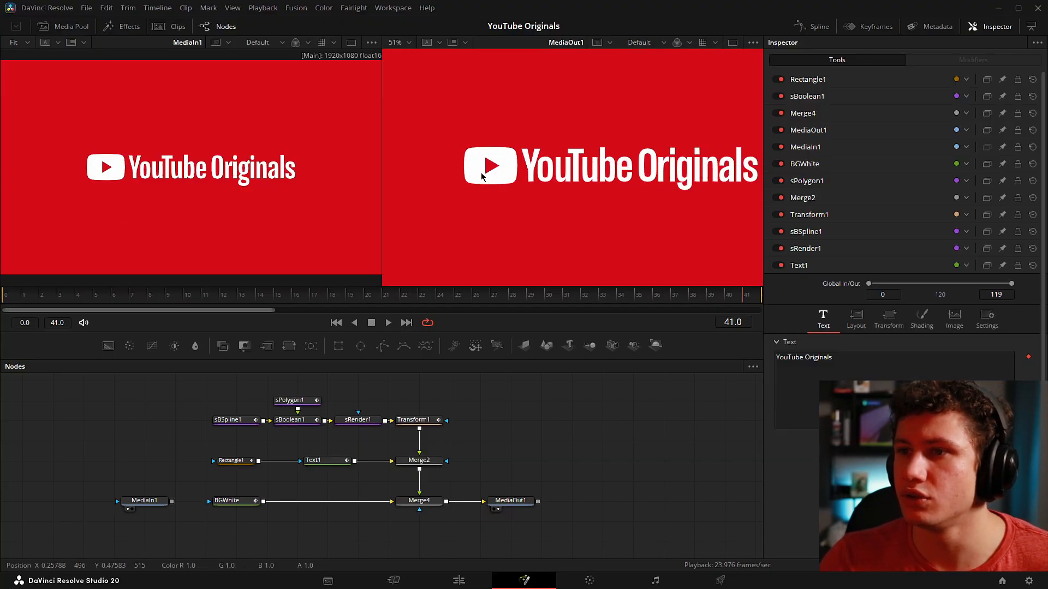
key("ctrl+f")
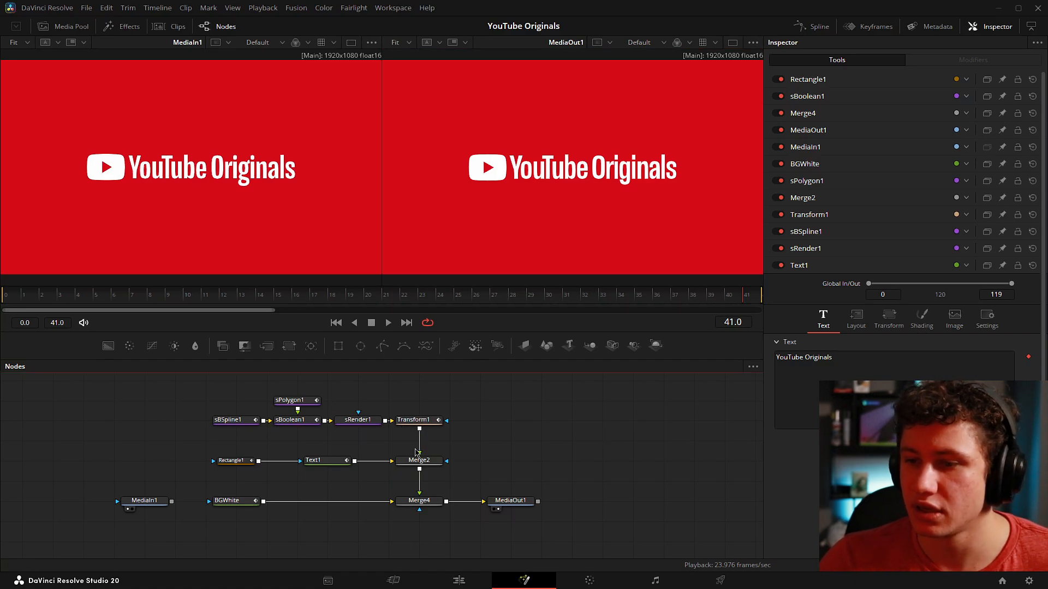
Step: Disconnect Transform1 from Merge2 and Merge2 from Merge4, and space sBSpline1 further away from sBoolean1
left_click(419, 443)
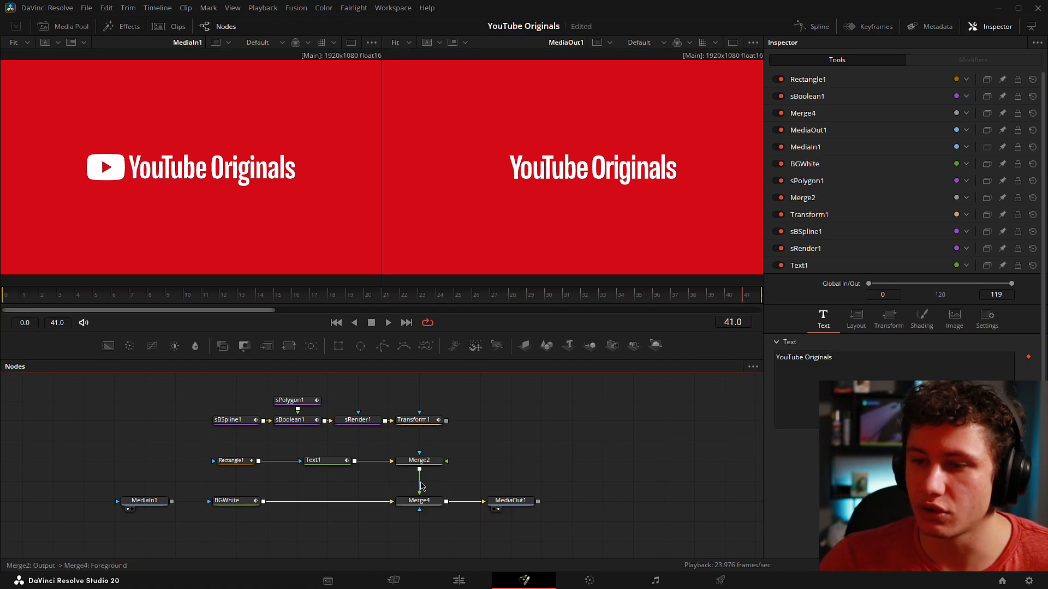
left_click(420, 483)
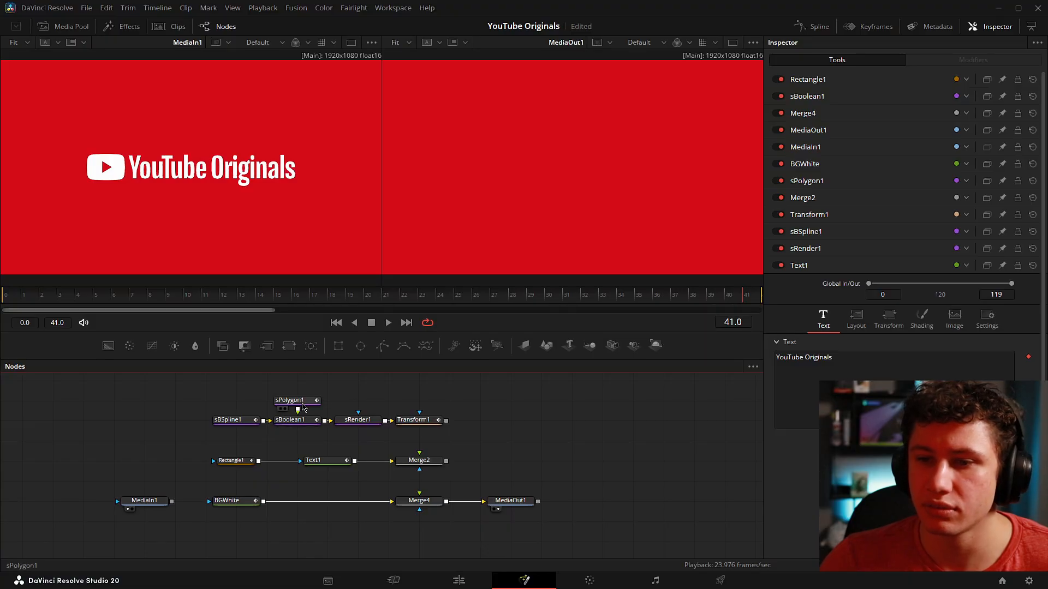
left_click(223, 428)
left_click_drag(240, 420, 210, 420)
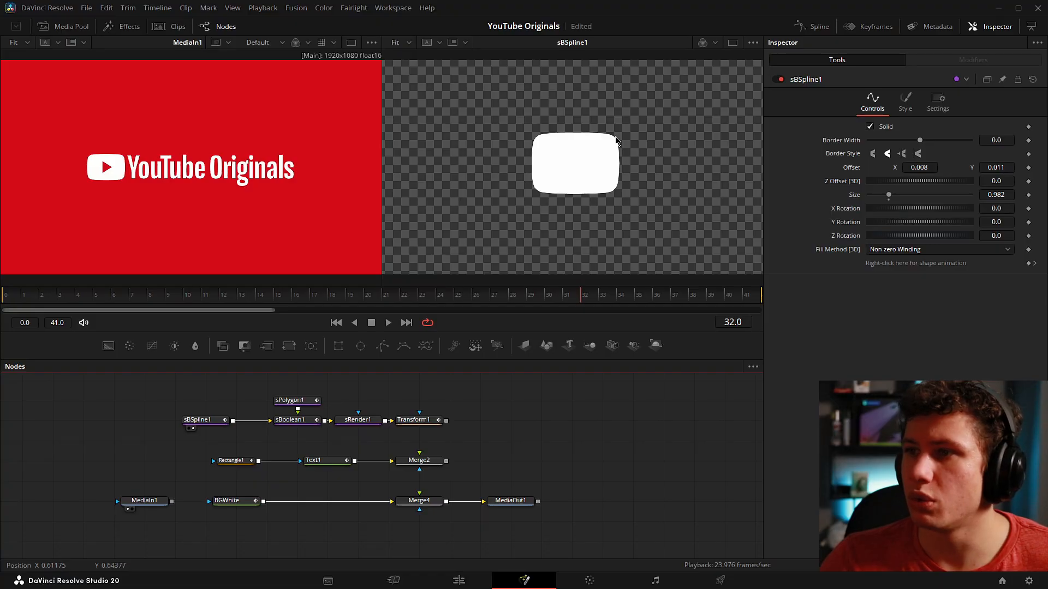
Step: Review the settings of sPolygon1 and sBoolean1, and space sPolygon1 further above sBoolean1 in the node graph
left_click(307, 401)
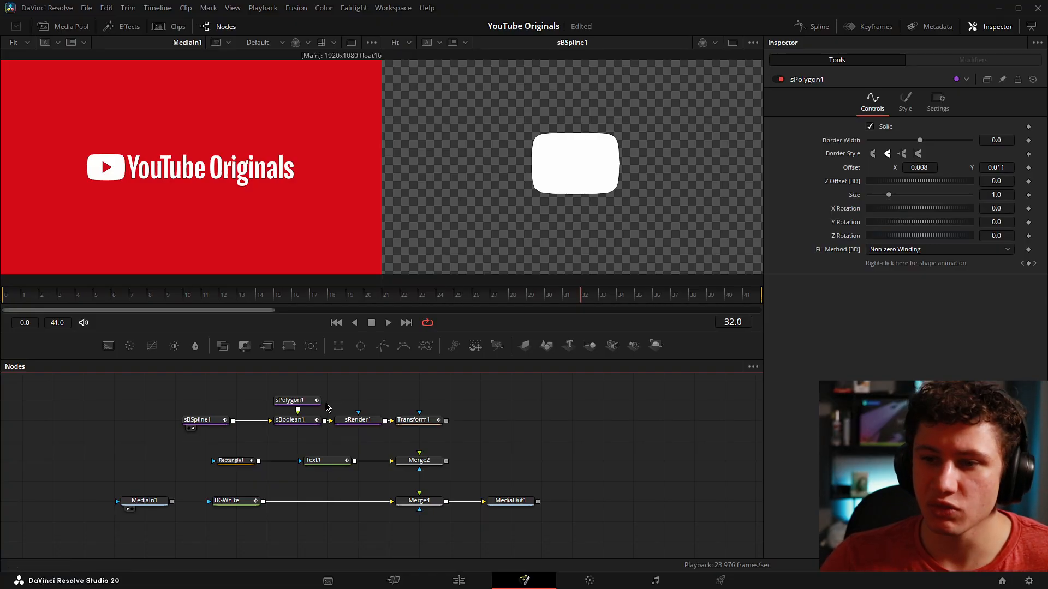
left_click(314, 407)
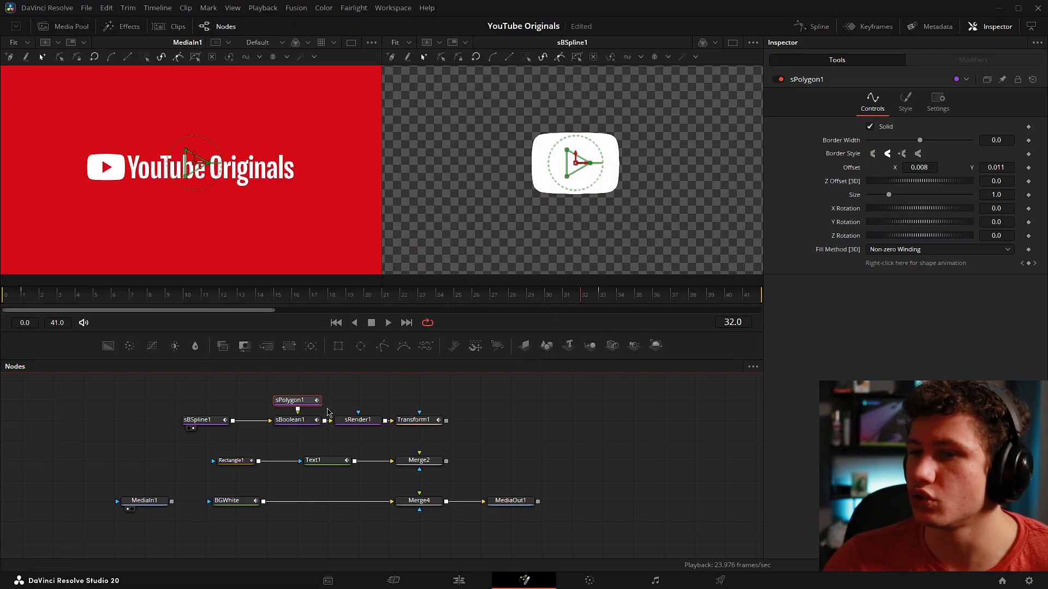
left_click(299, 420)
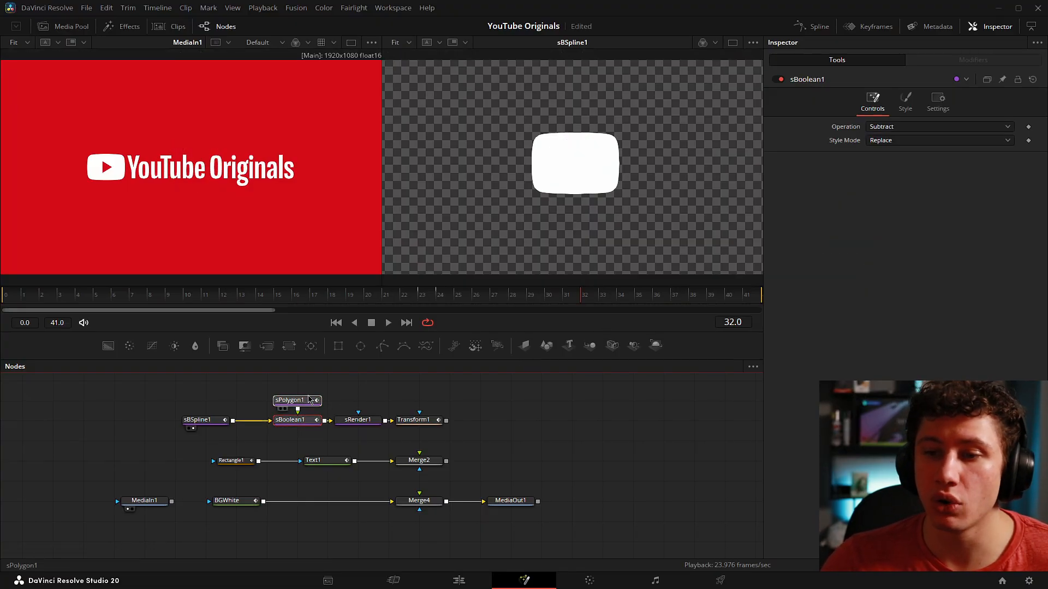
left_click_drag(308, 400, 309, 380)
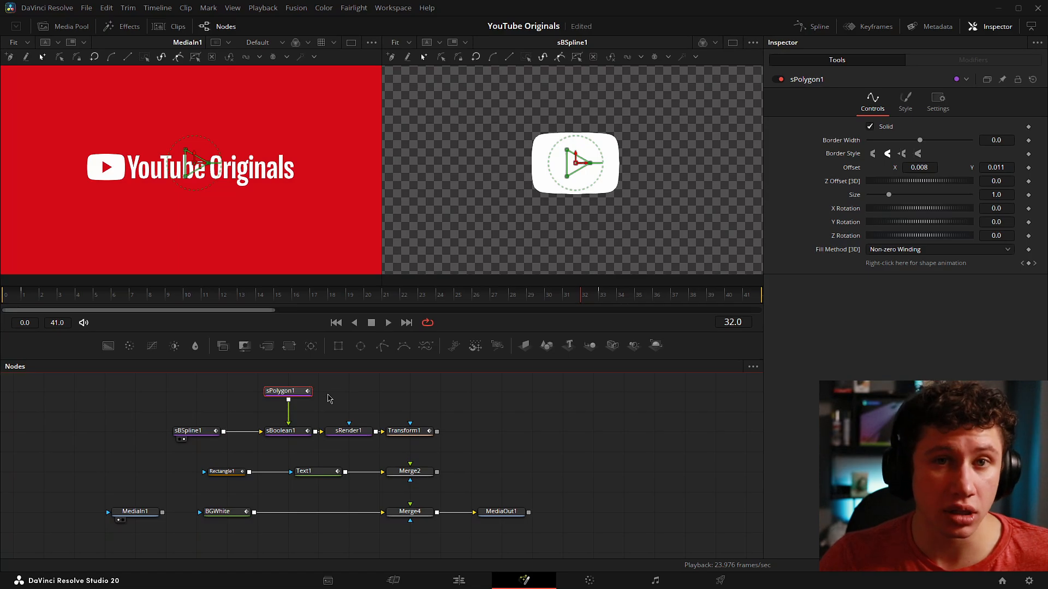
Step: View the outputs of sBoolean1, sRender1 and Transform1 one after another in the second viewer
left_click(294, 432)
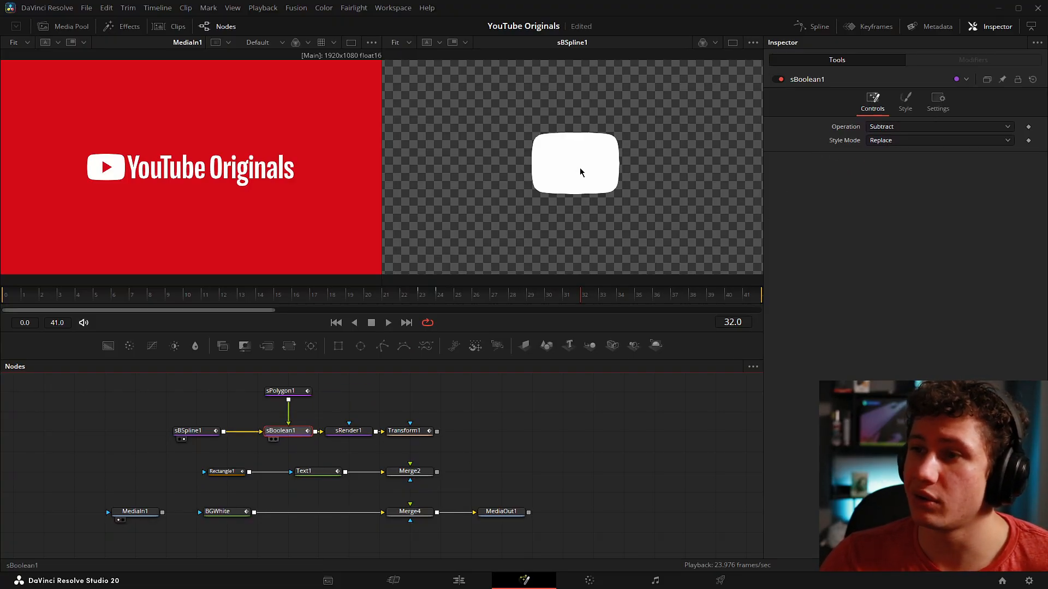
key("2")
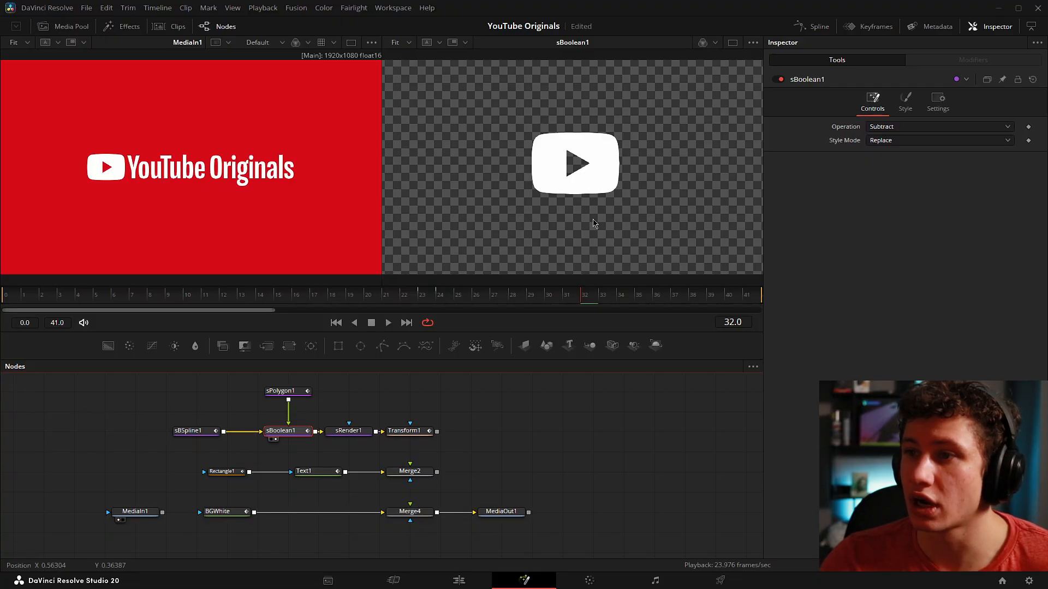
left_click(491, 453)
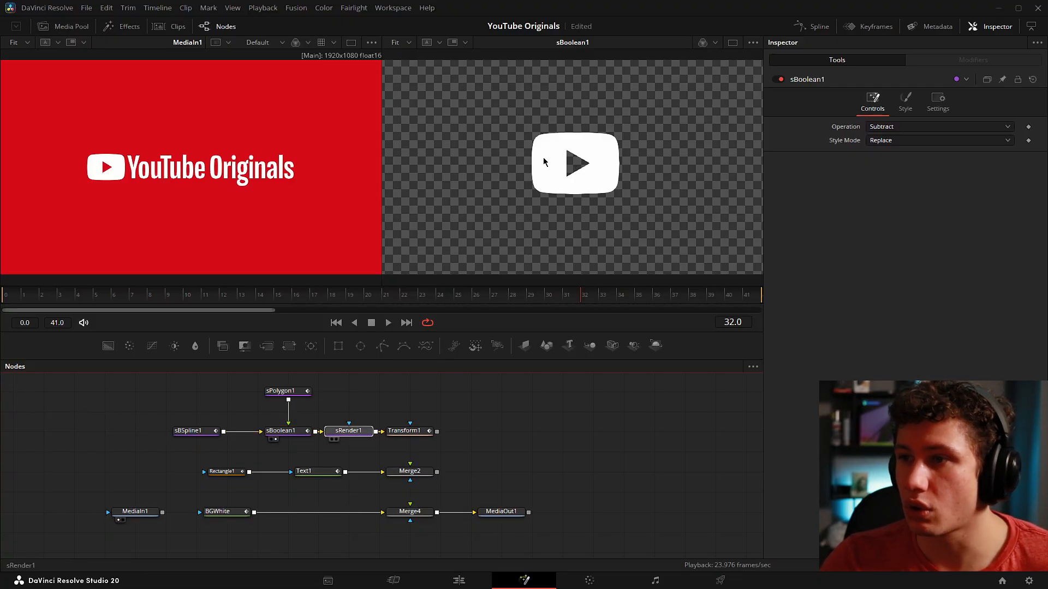
key("2")
left_click(358, 434)
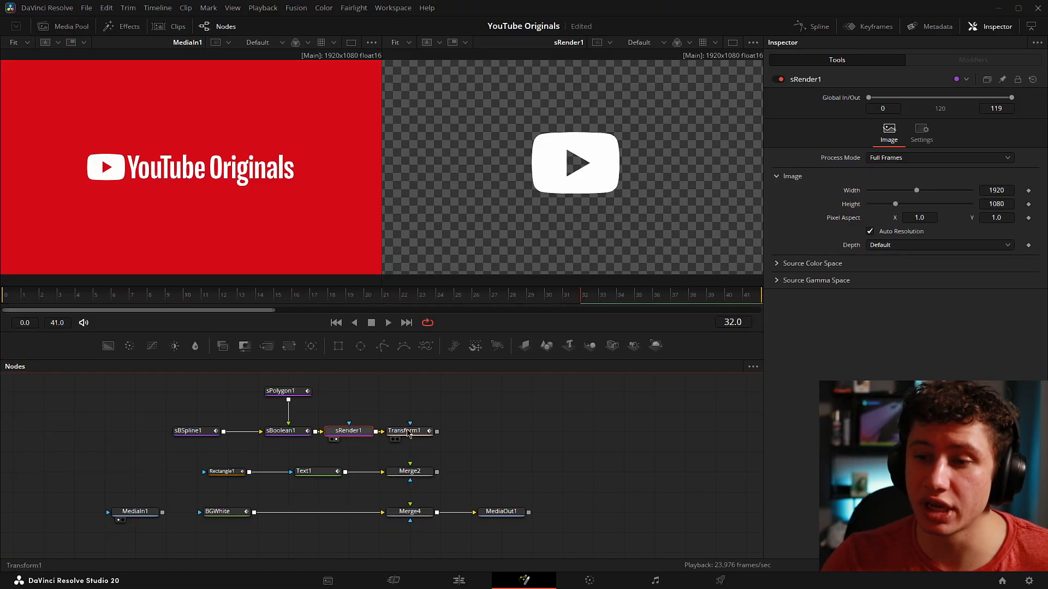
key("2")
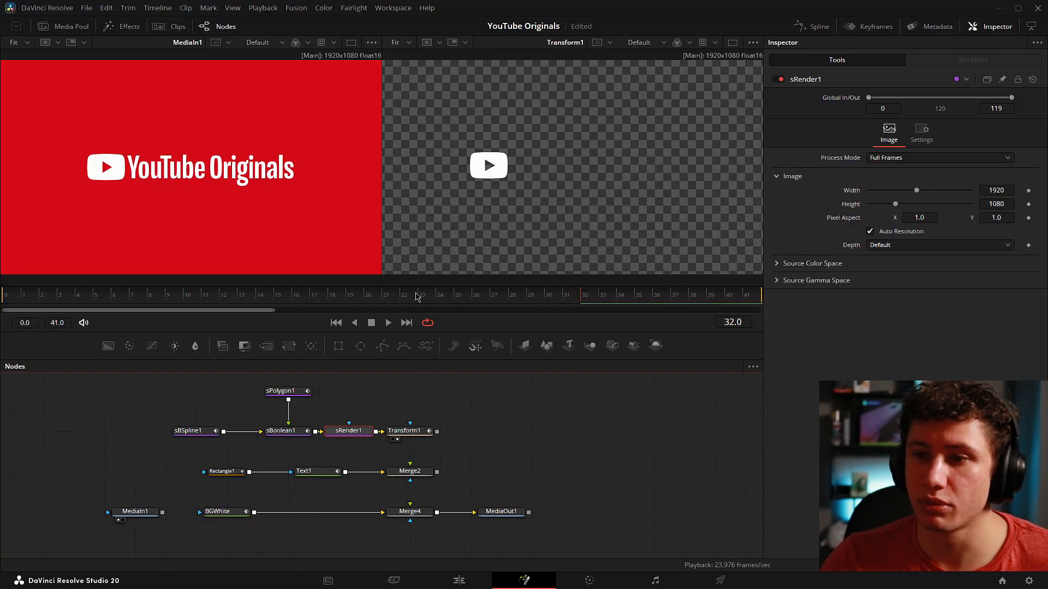
Step: Scrub through the logo animation and examine sBoolean1's style colour at frame 23
left_click_drag(583, 295, 314, 280)
left_click(280, 431)
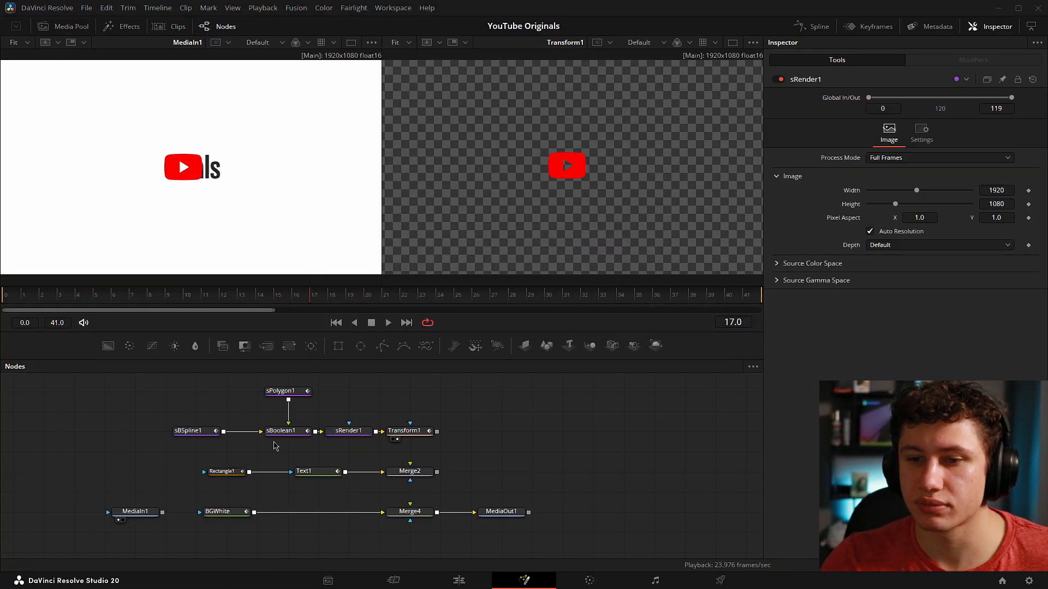
left_click_drag(144, 301, 426, 297)
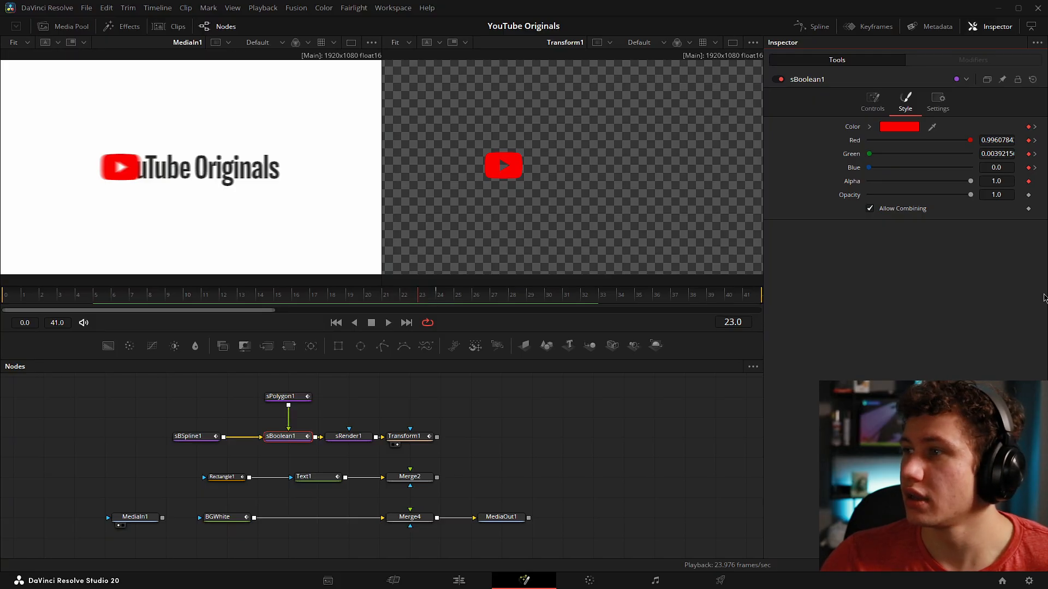
left_click(898, 130)
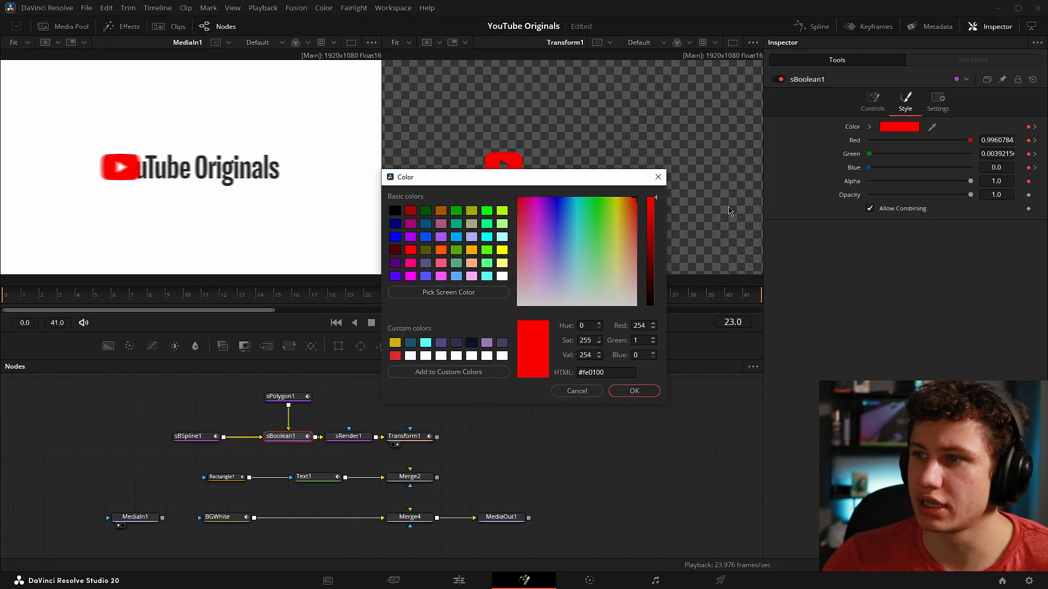
left_click(658, 177)
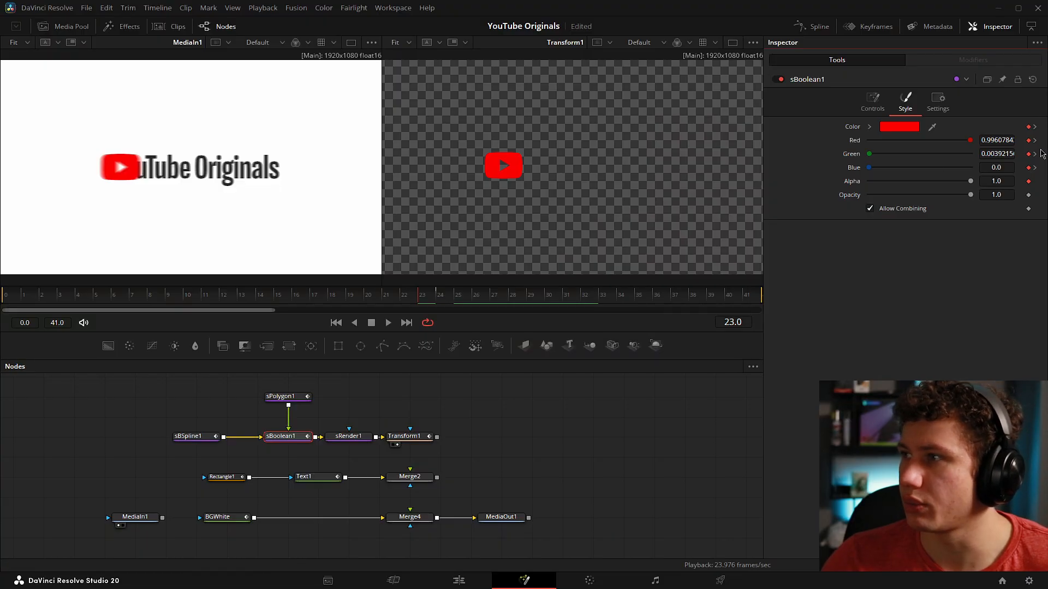
Step: Examine sBoolean1's keyframed style colour at frame 24
left_click(433, 299)
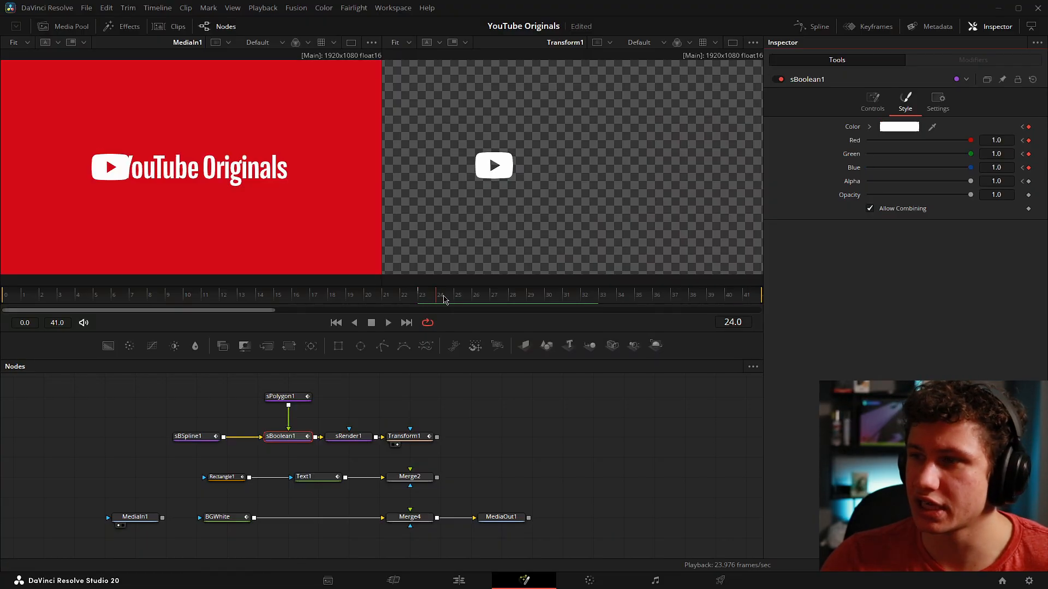
left_click(899, 128)
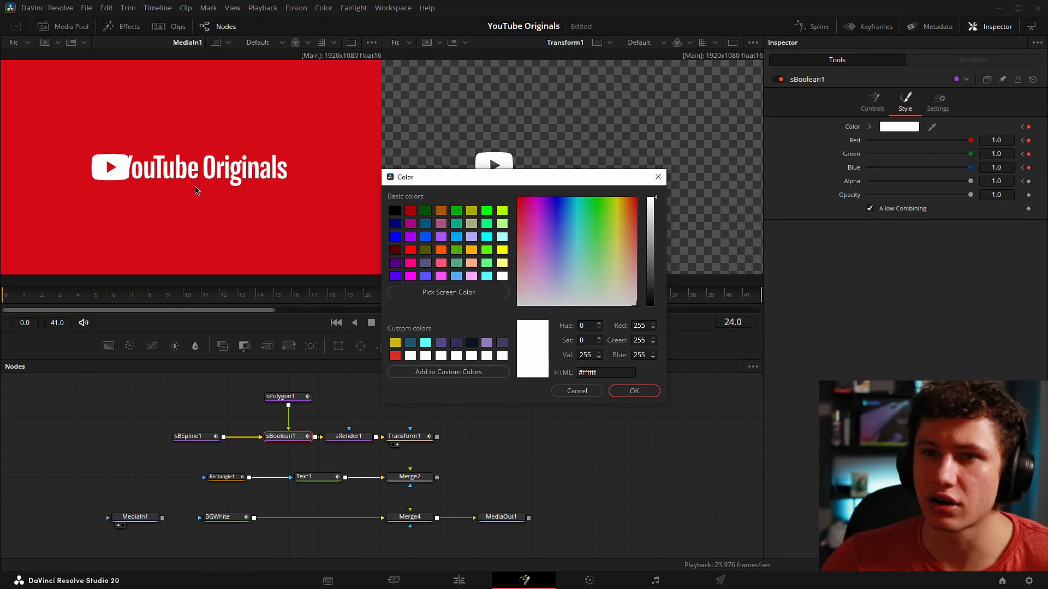
left_click(658, 177)
left_click(542, 428)
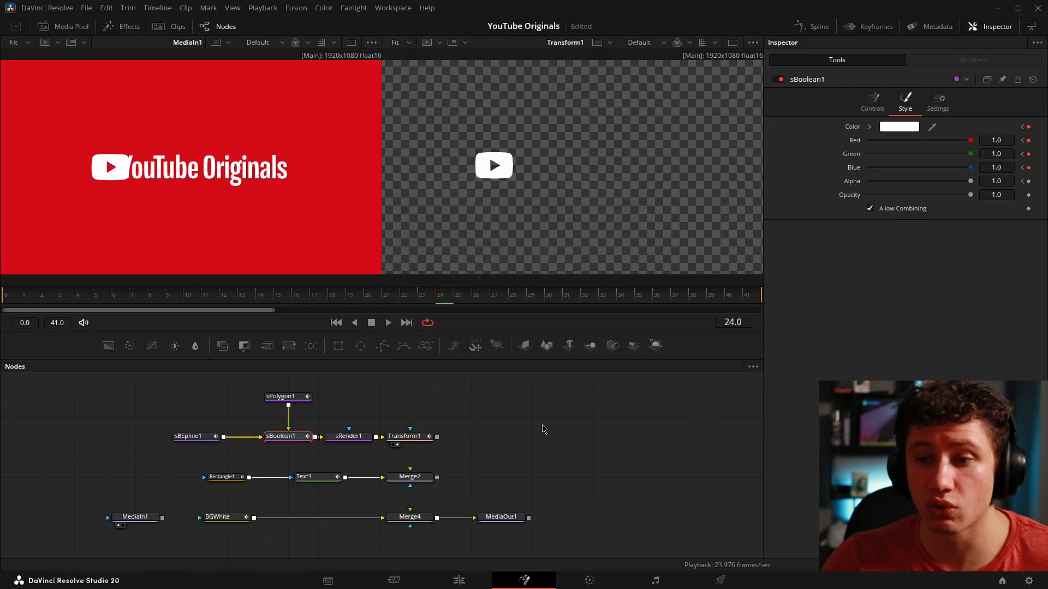
Step: Select Transform1 and examine its Center position at frames 1 and 10
left_click(409, 437)
left_click(70, 299)
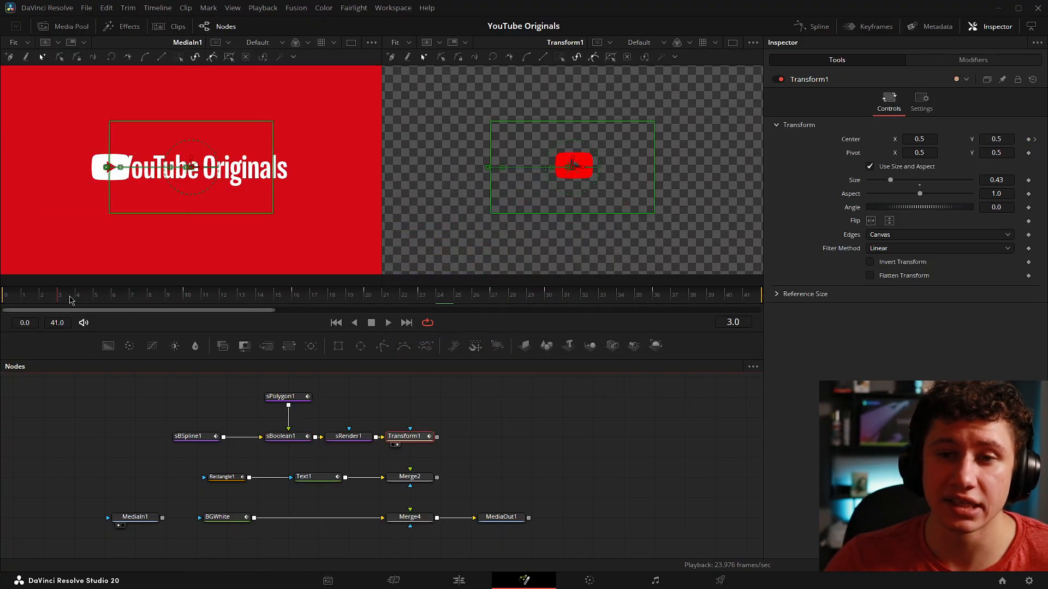
key("Left")
key("Left")
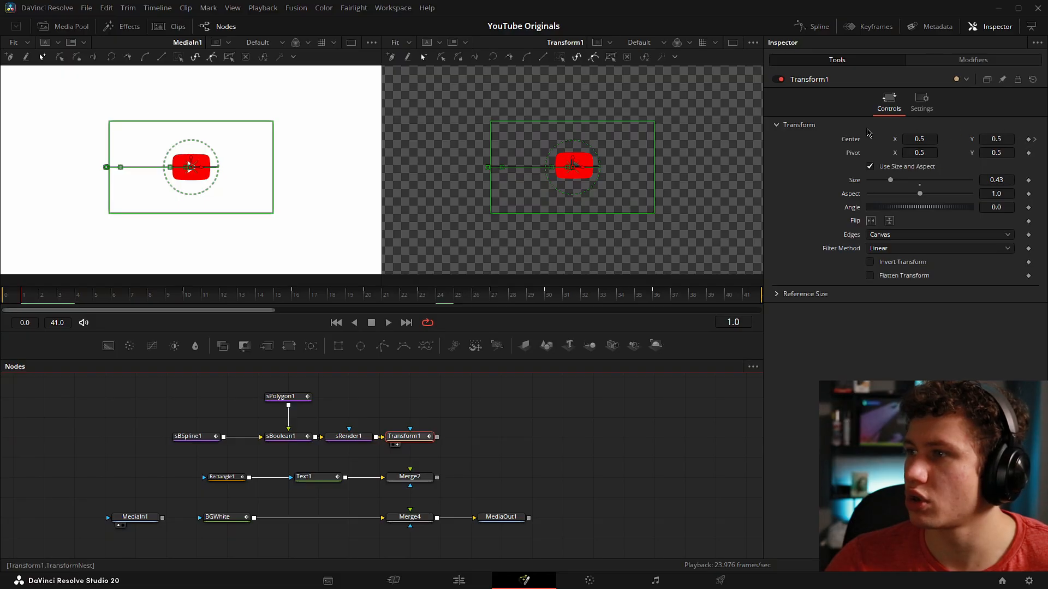
left_click(191, 297)
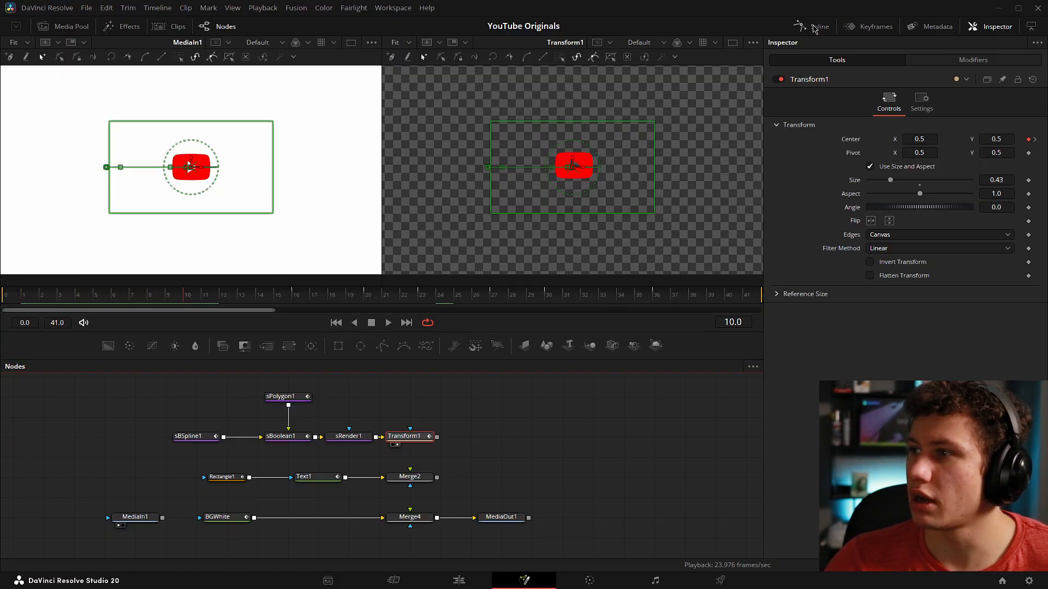
Step: Show Transform1's displacement curve in the Spline editor, resize the editor beside the node graph, and fit the curve
left_click(815, 26)
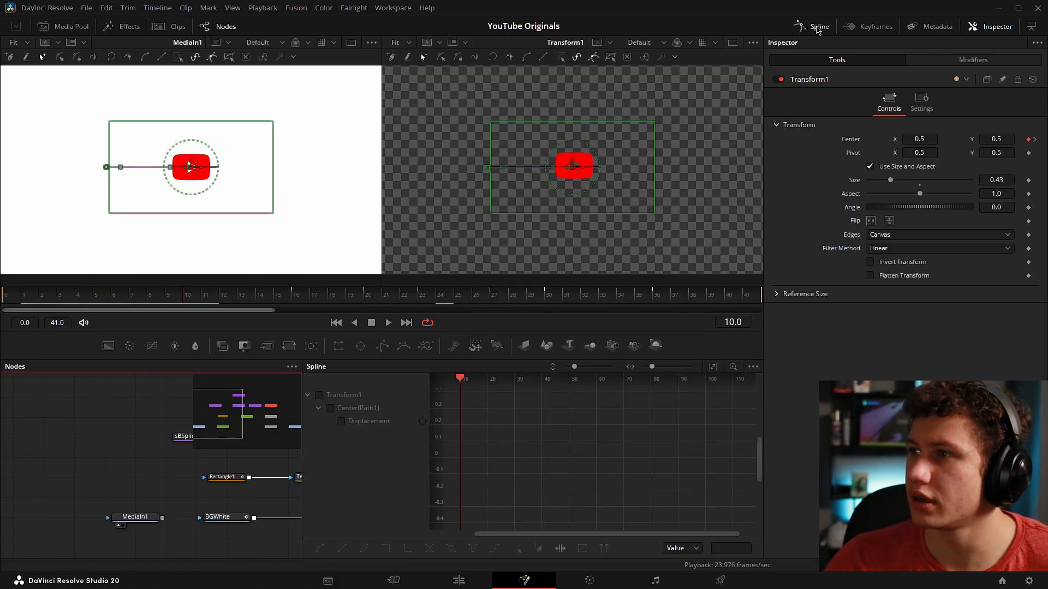
left_click(712, 372)
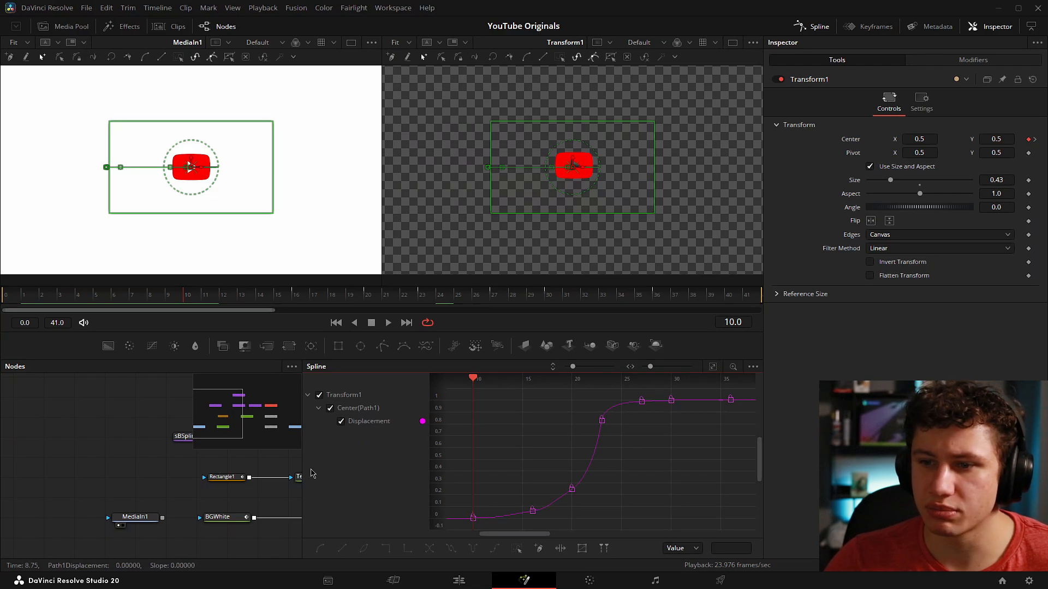
left_click_drag(305, 470, 416, 467)
left_click(713, 369)
Step: Play the animation from its early frames to watch the logo follow the displacement curve
left_click_drag(171, 299, 41, 297)
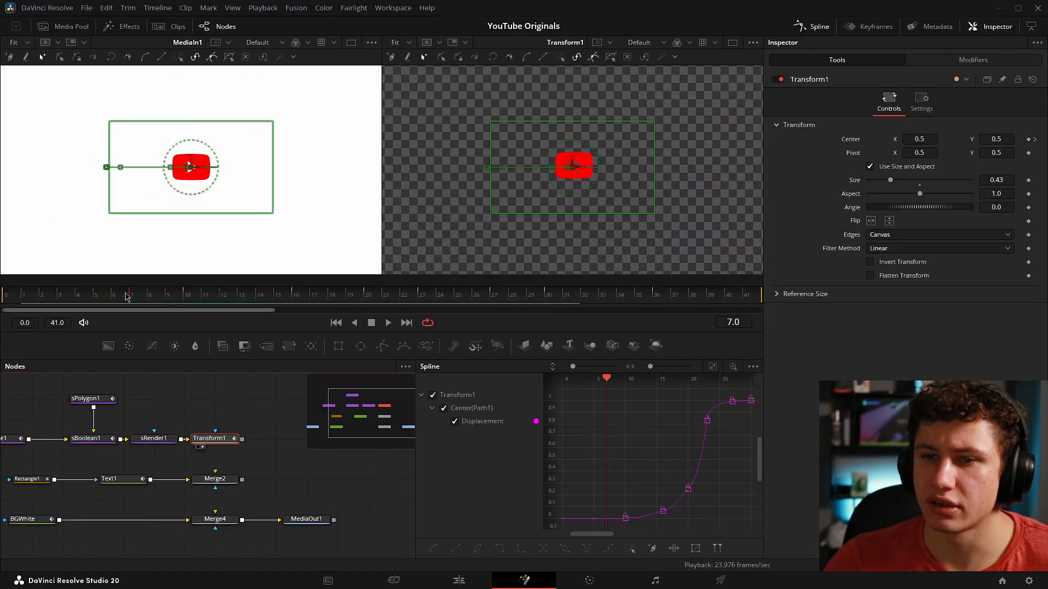
key("space")
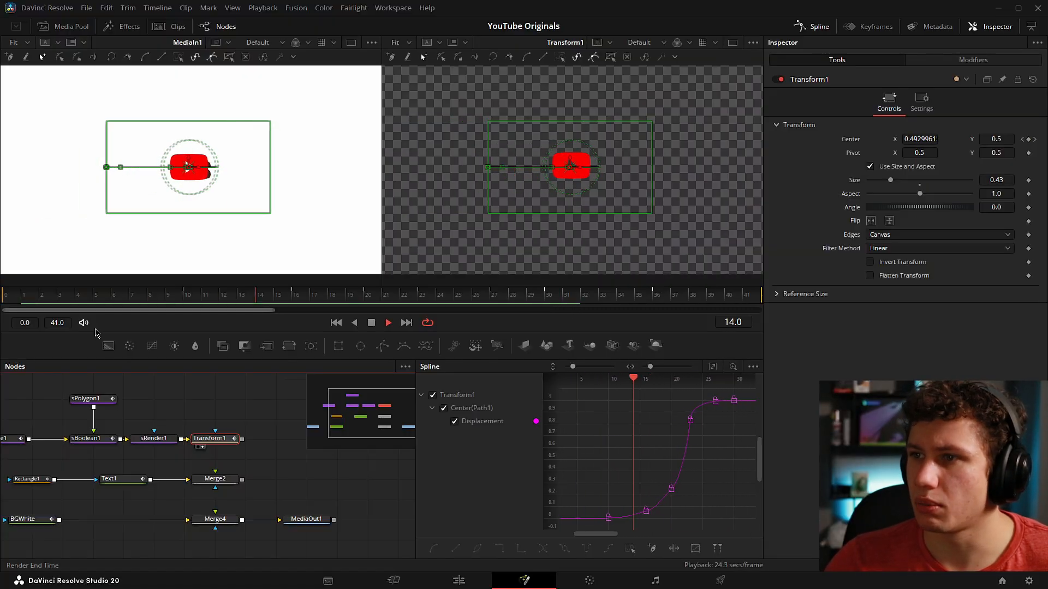
key("space")
left_click(245, 411)
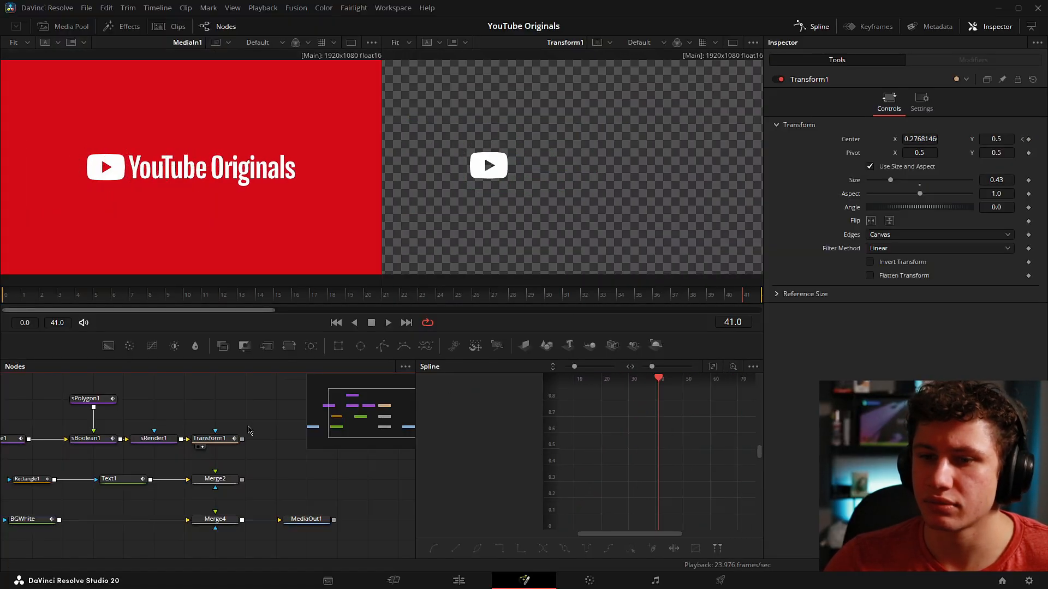
Step: Examine Transform1's Motion Blur settings and scrub through the logo's movement
left_click(225, 438)
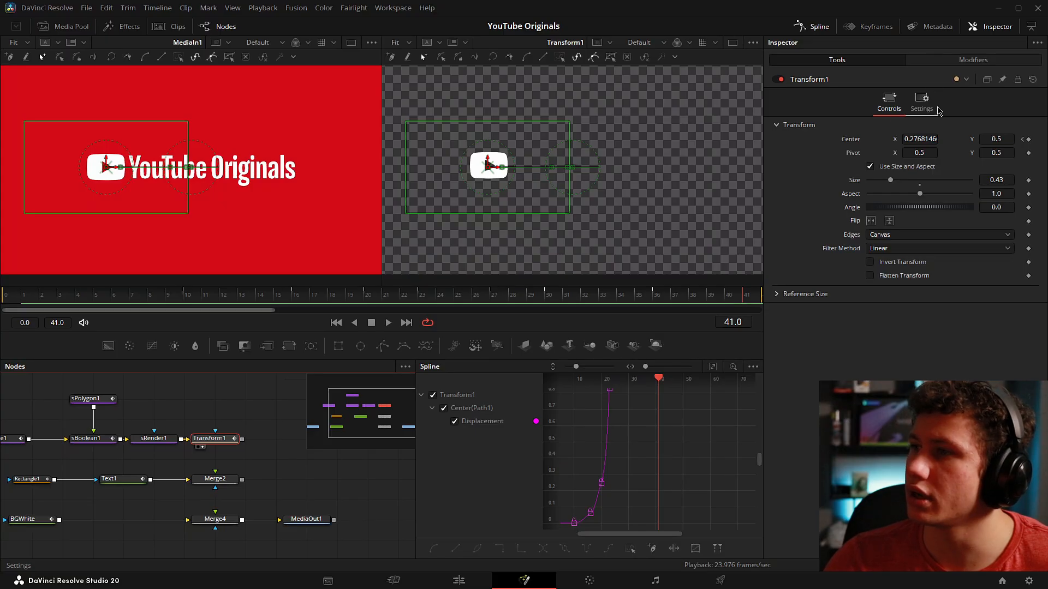
left_click(921, 105)
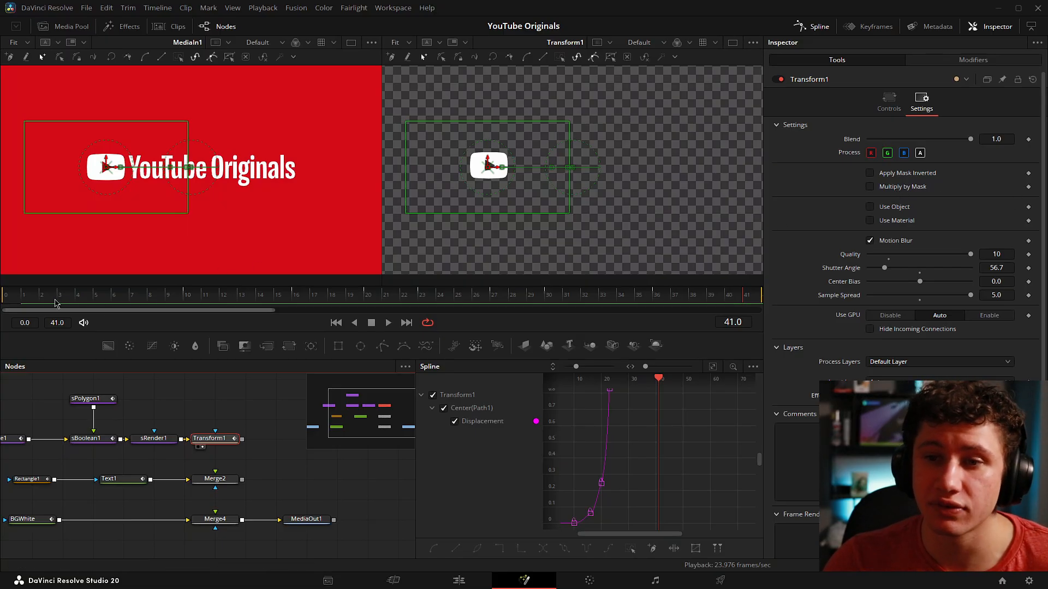
left_click(253, 285)
left_click_drag(198, 295, 395, 301)
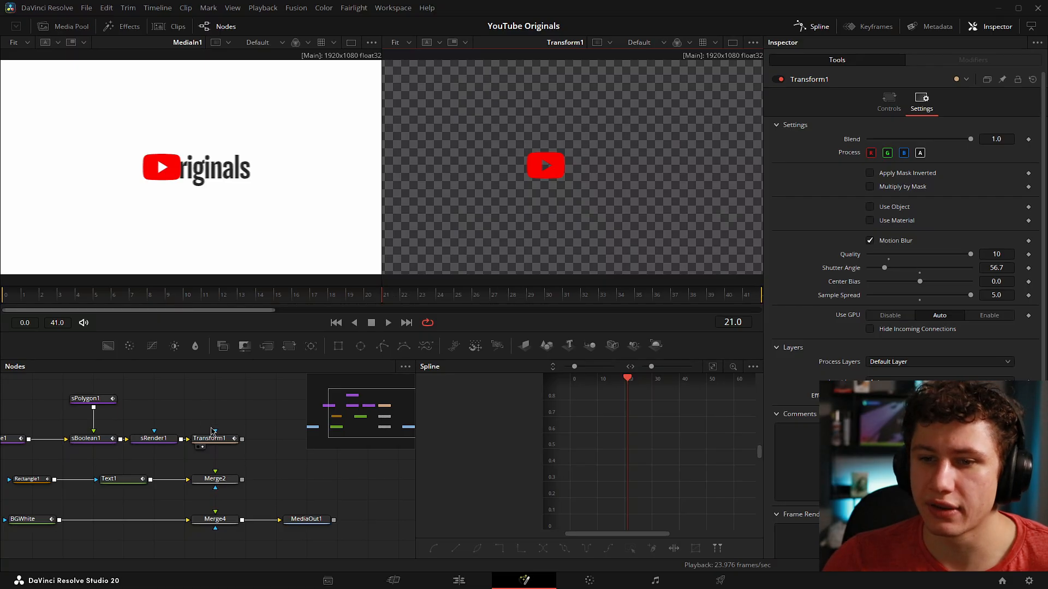
Step: Fit Transform1's displacement curve in the Spline editor and examine its slope around frame 21
left_click(211, 437)
left_click(712, 366)
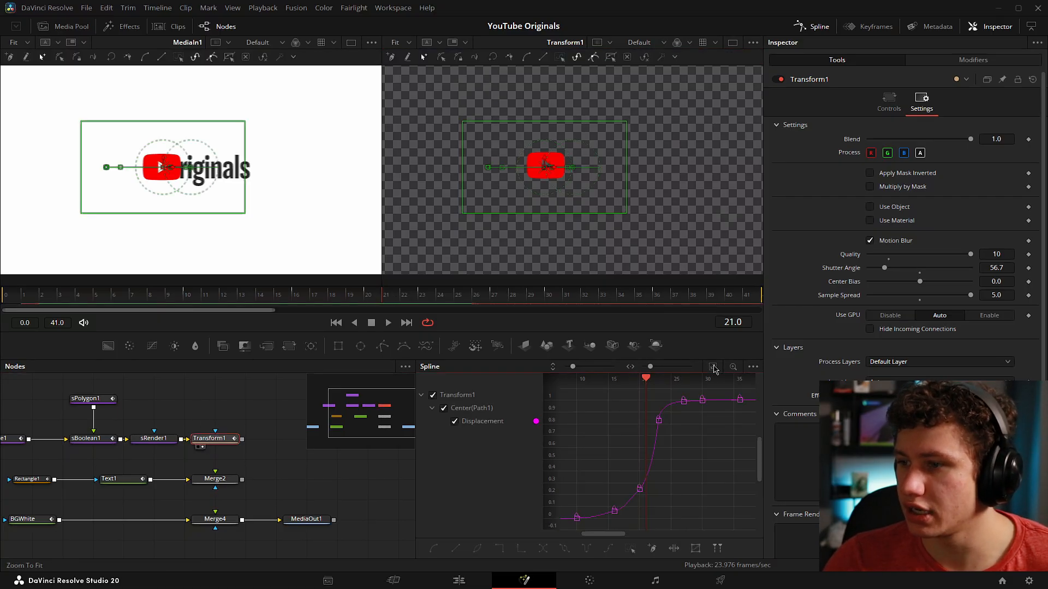
left_click_drag(648, 383, 647, 385)
Step: Inspect the motion blur on the logo up close between frames 21 and 23
left_click(198, 388)
scroll(547, 184, "up", 3)
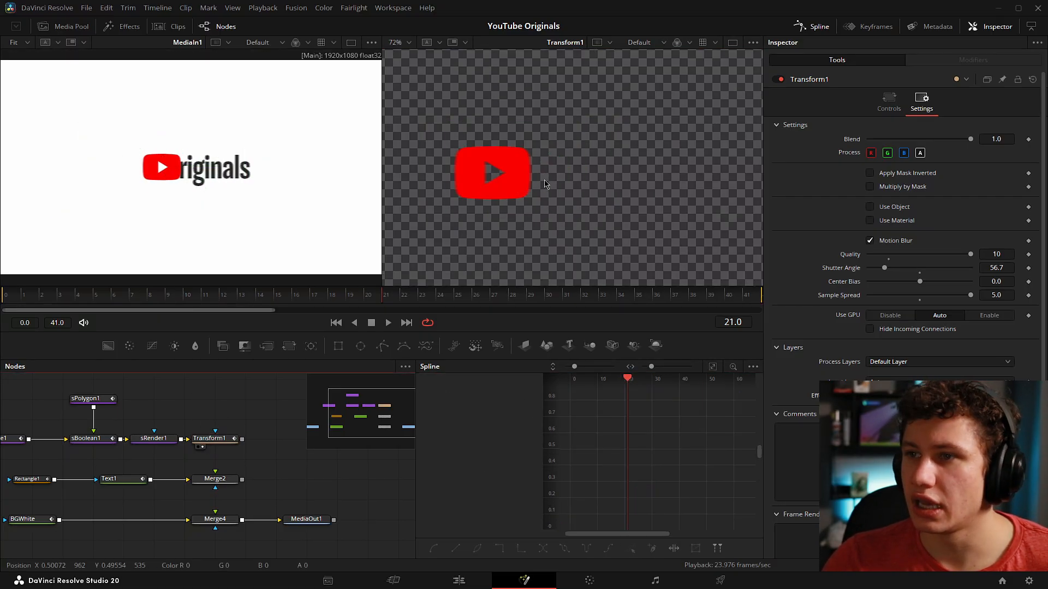
left_click_drag(382, 302, 426, 304)
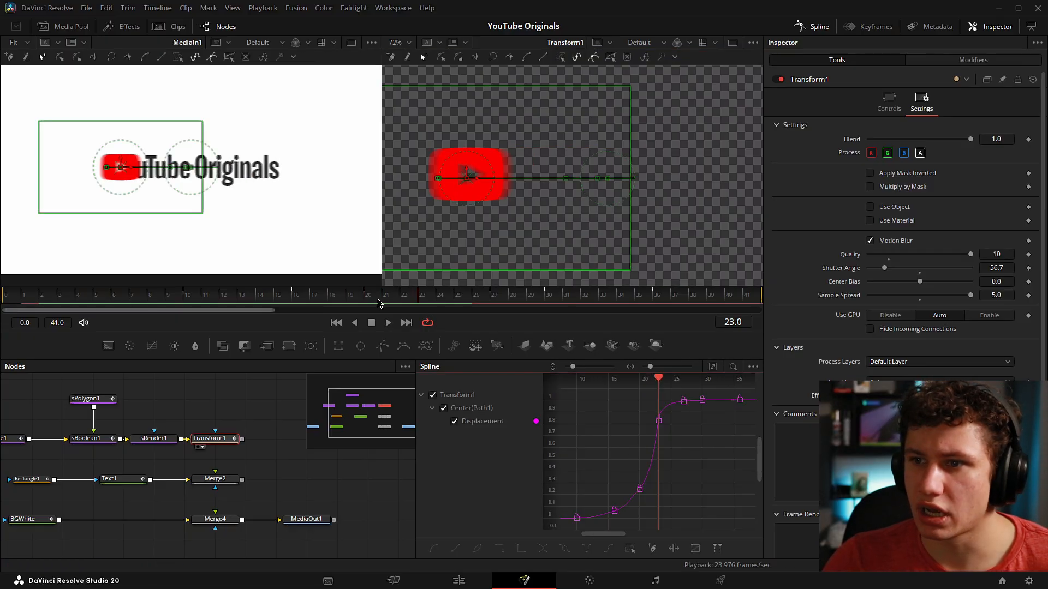
Step: Turn off Motion Blur in the playback render options and play the logo animation from frame 21
left_click_drag(425, 302, 386, 304)
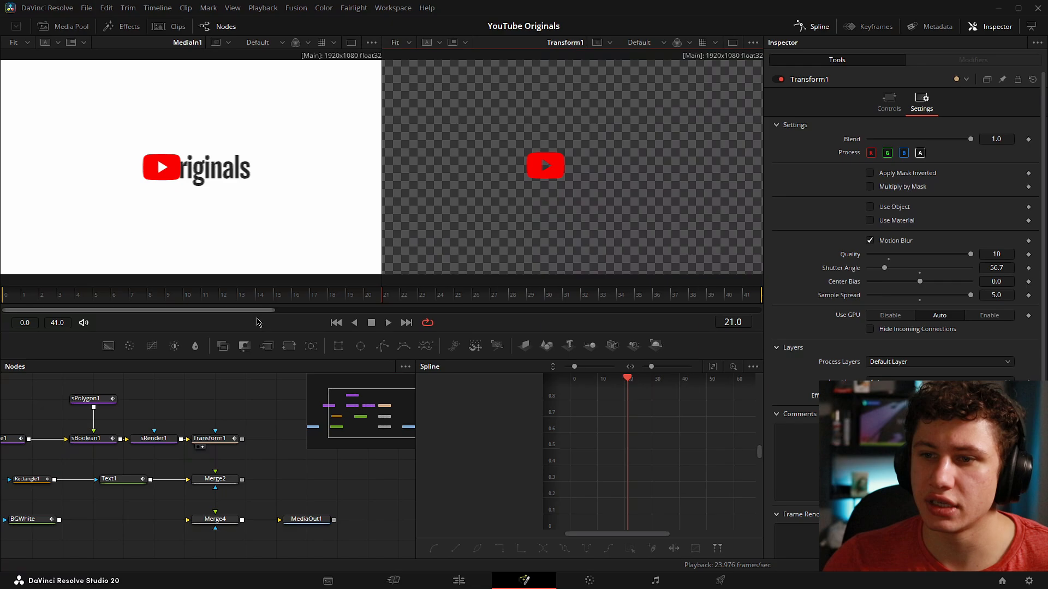
right_click(257, 322)
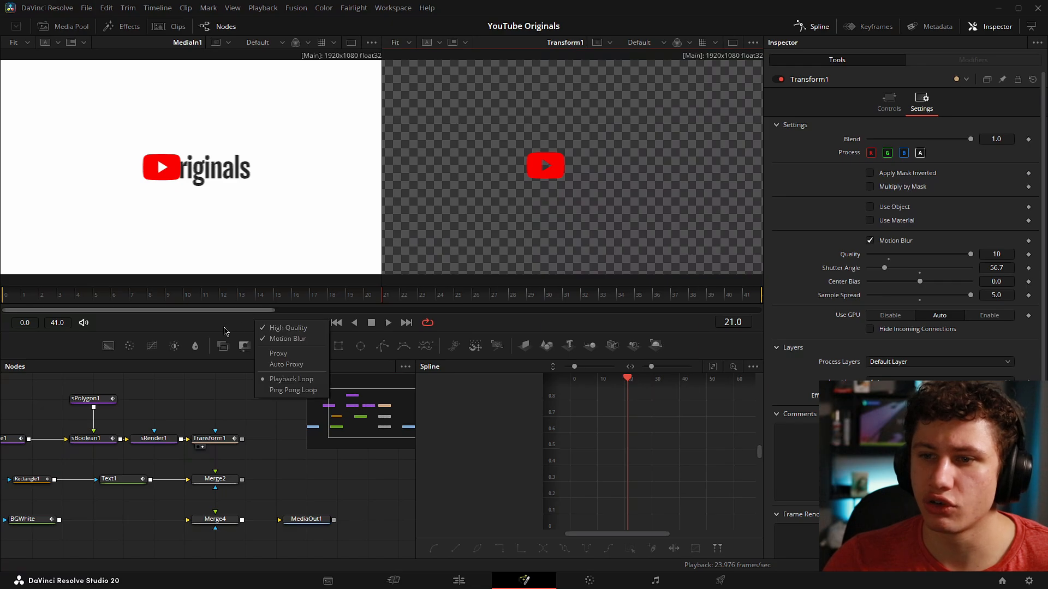
key("space")
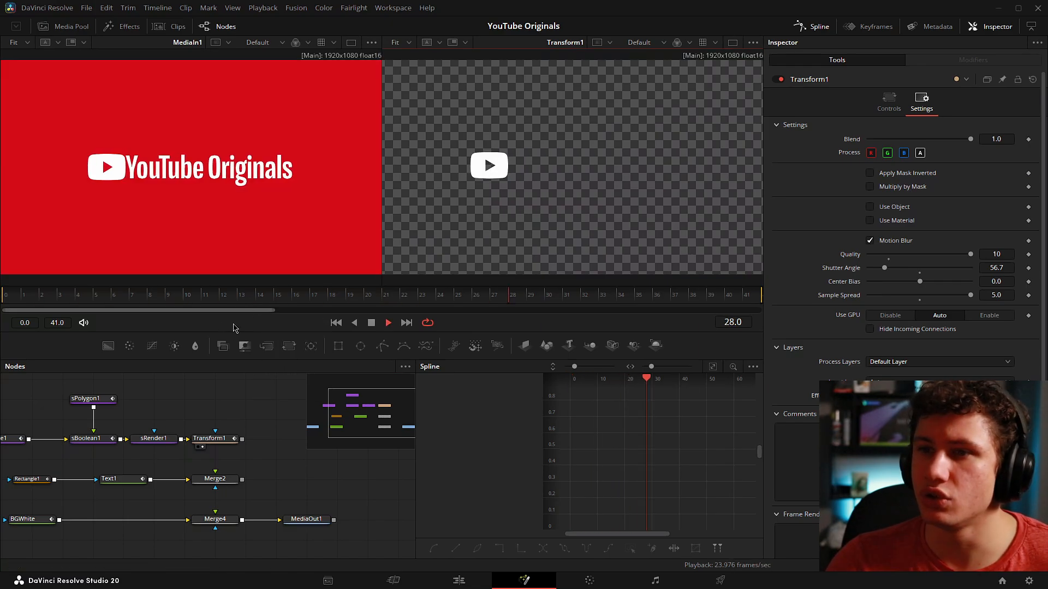
key("space")
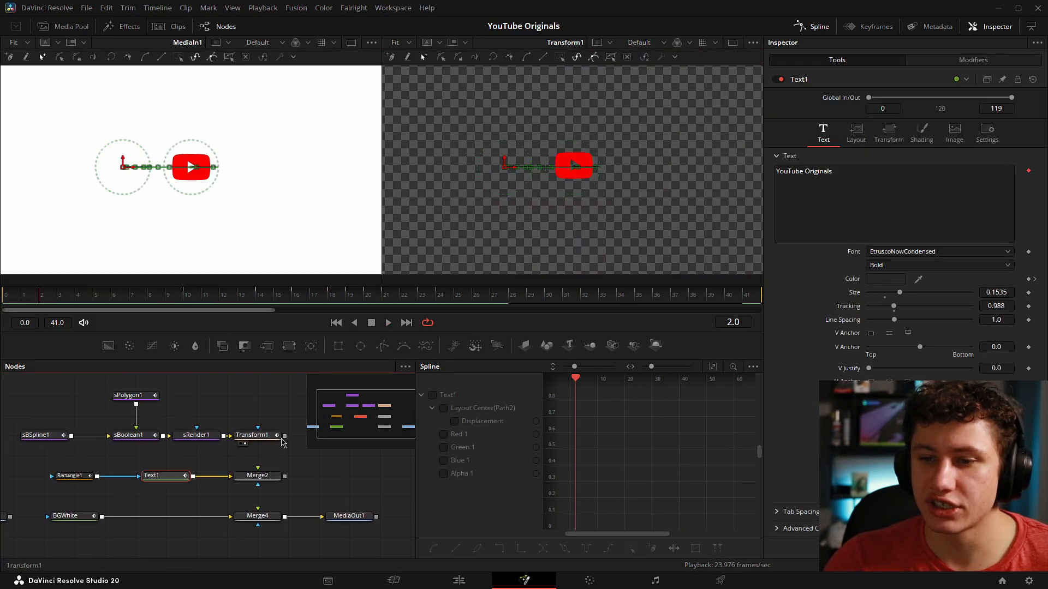
Step: Connect Transform1 to Merge2, detach the Rectangle1 mask from Text1, and view Text1 from the start of the animation
left_click_drag(284, 435, 259, 476)
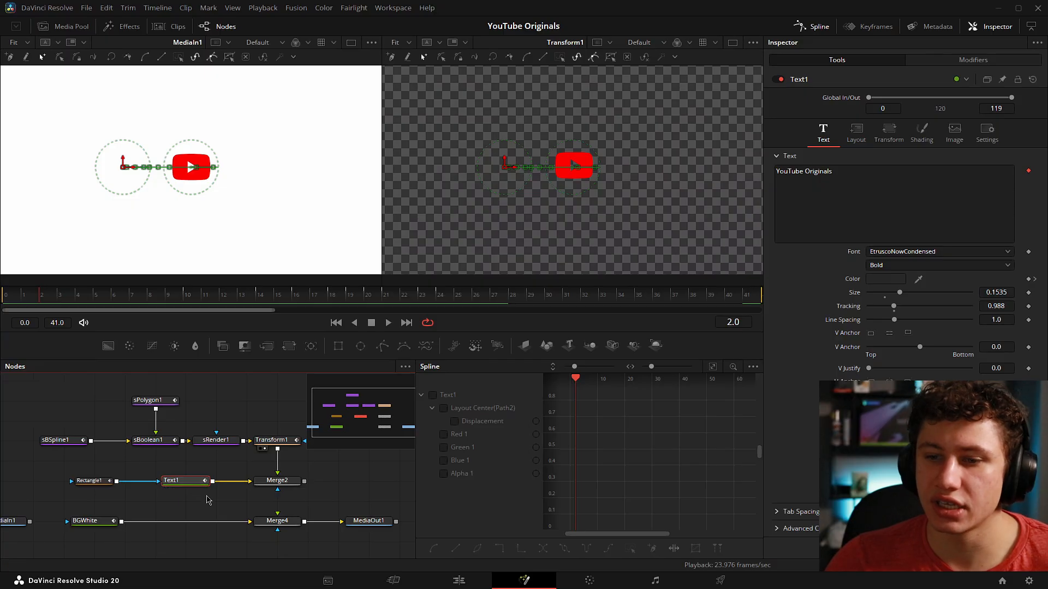
left_click_drag(156, 481, 187, 464)
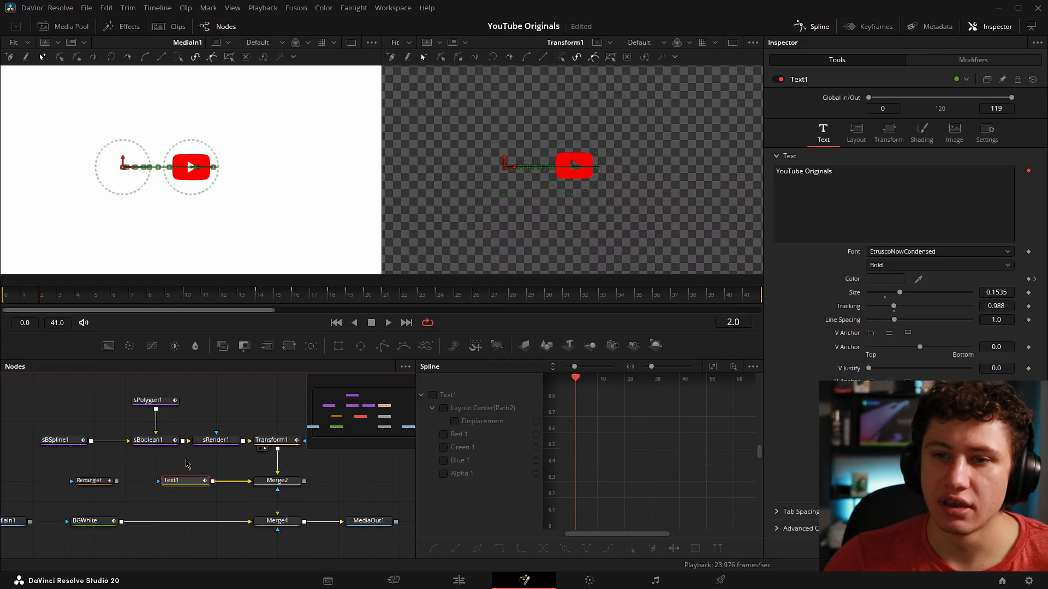
left_click(5, 295)
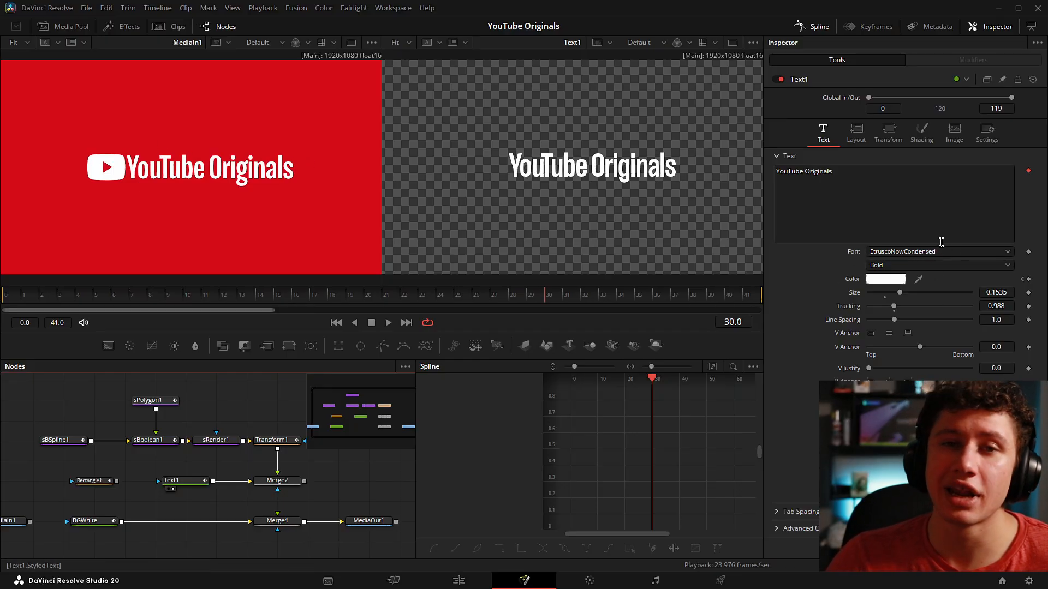
Step: Examine Text1's layout Center and scrub from frame 10 onward to follow the text's horizontal movement
left_click(188, 482)
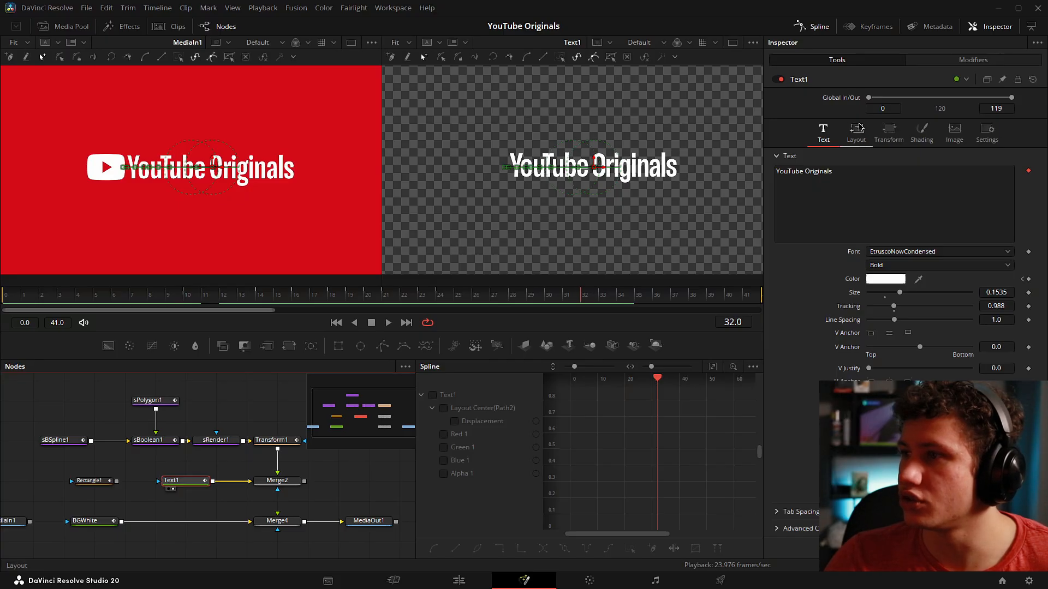
left_click(857, 135)
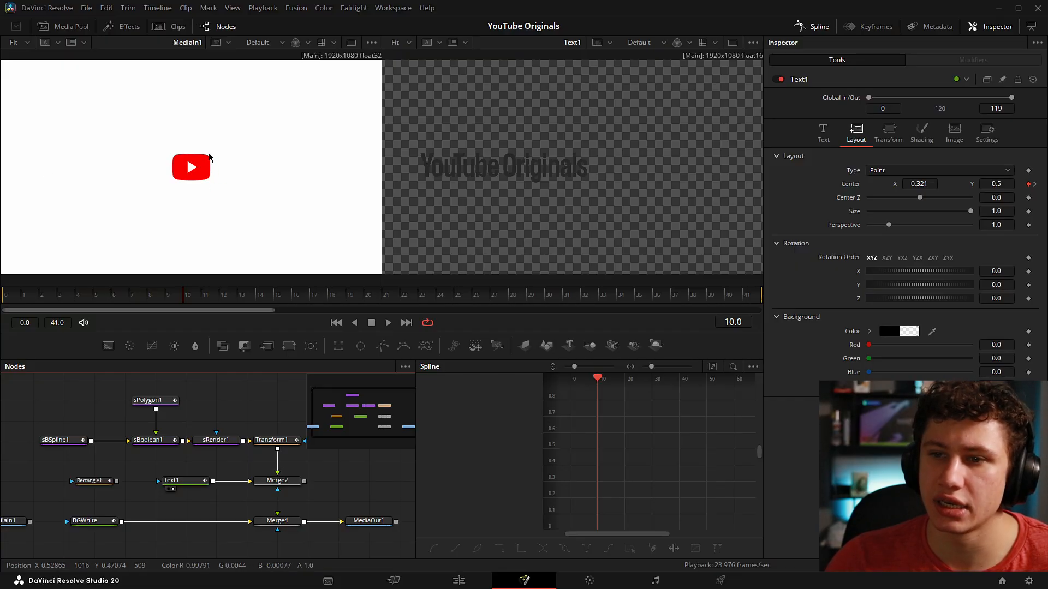
left_click_drag(185, 298, 348, 300)
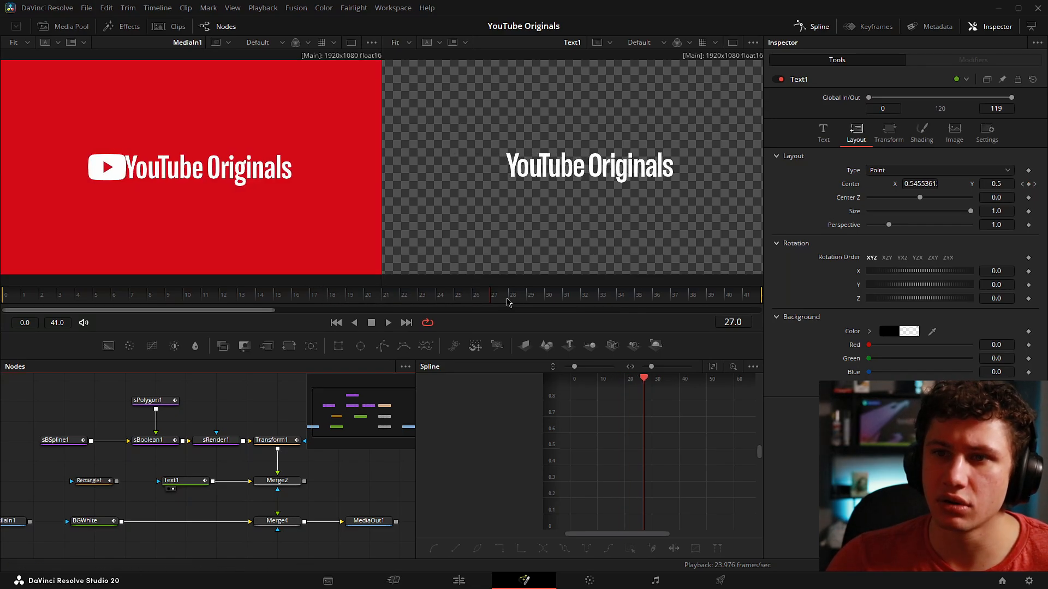
left_click_drag(508, 299, 189, 301)
Step: Show Text1's displacement curve in the Spline editor and check it against the text's movement from frame 10
left_click(198, 486)
left_click(433, 395)
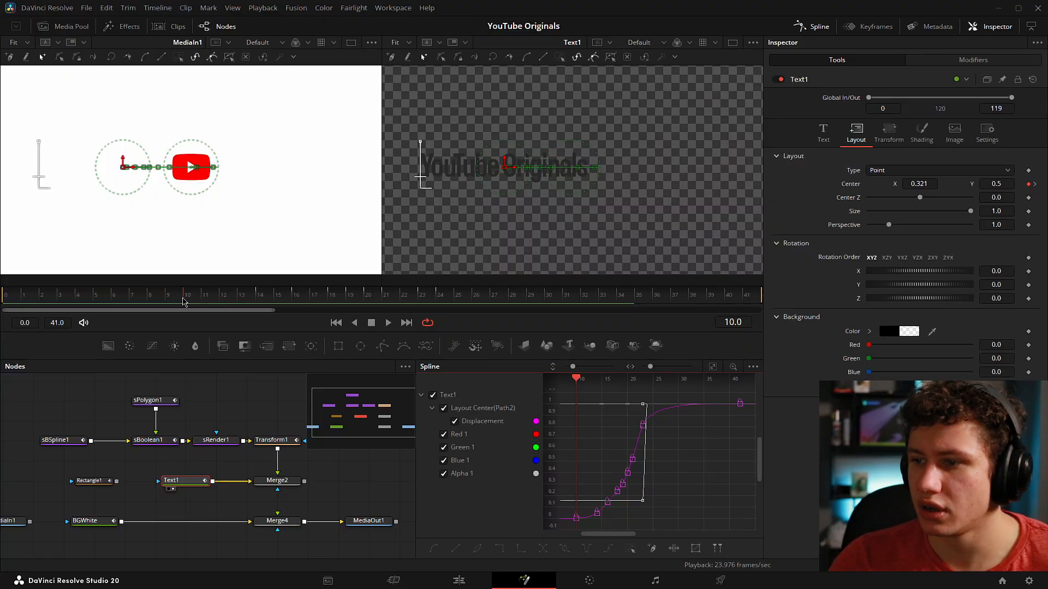
left_click_drag(183, 302, 534, 326)
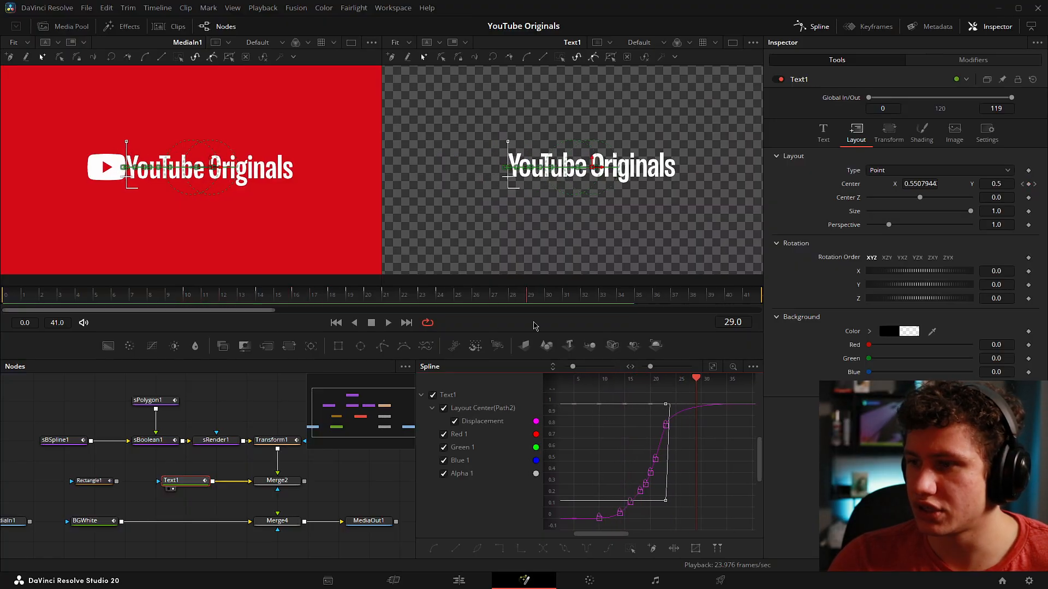
key("space")
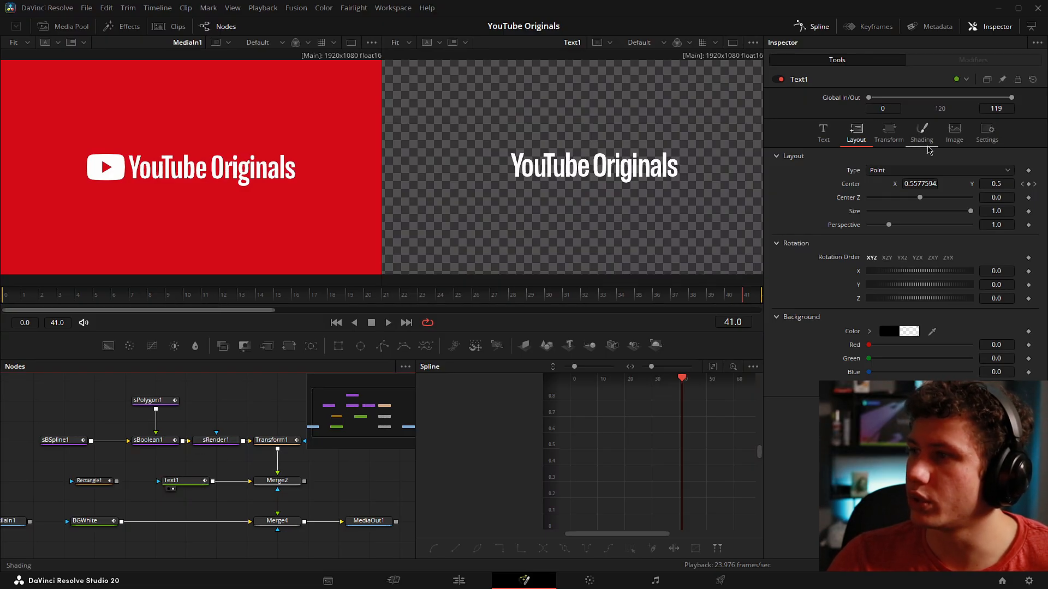
Step: Examine Text1's Shading colour keyframes and step through frames 20 to 24 to watch the colour switch
left_click(922, 131)
left_click(376, 298)
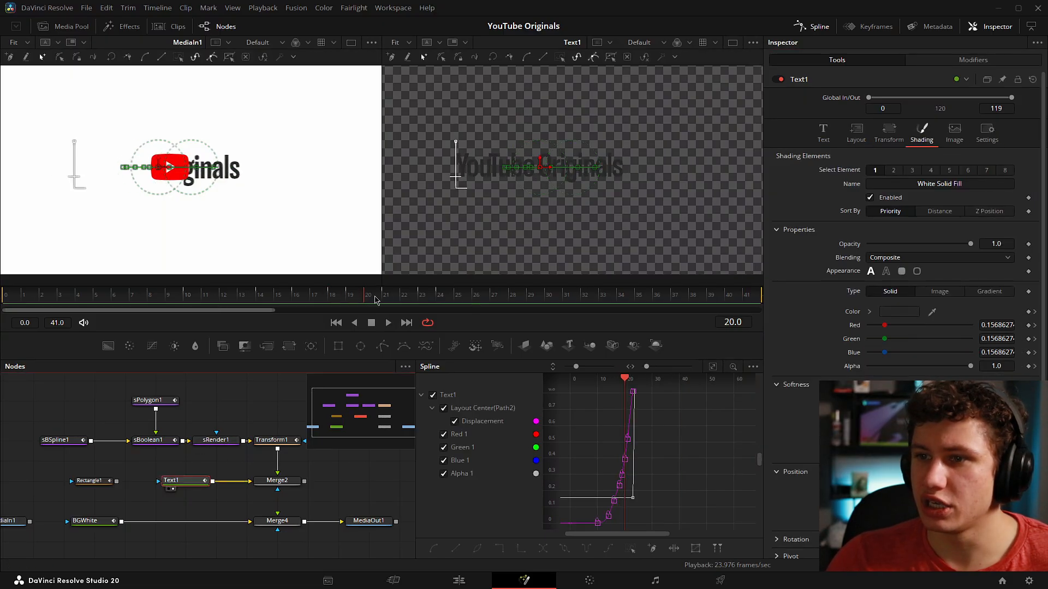
key("Right")
key("Right")
key("Right")
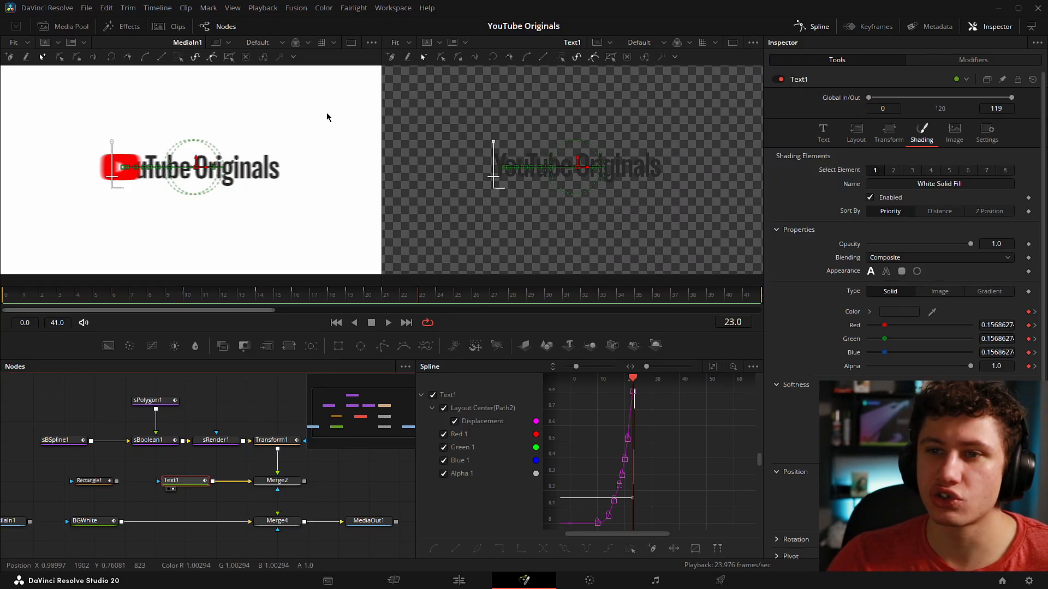
left_click_drag(435, 298, 298, 308)
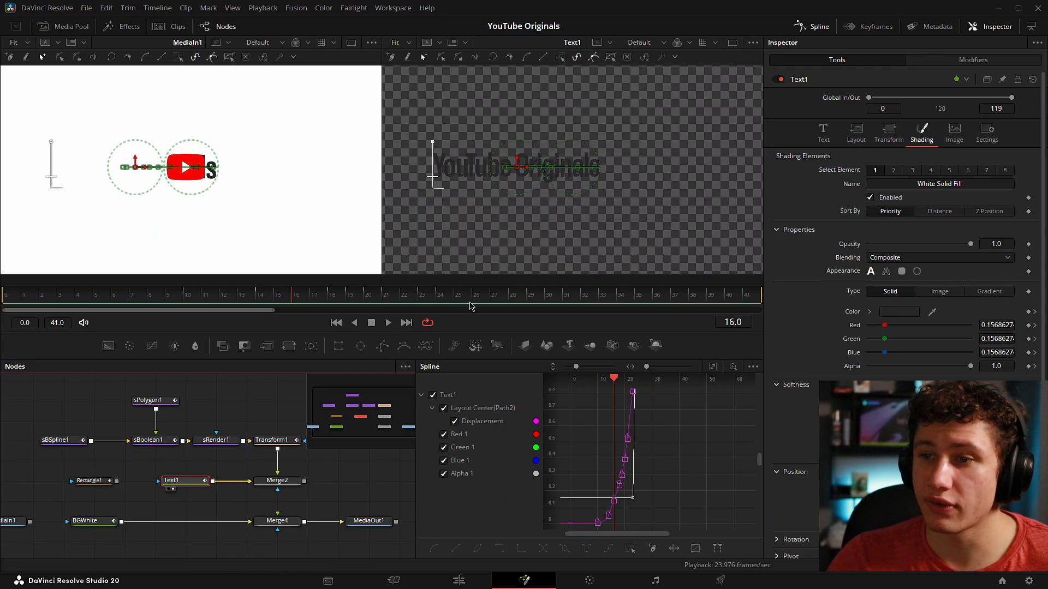
left_click(425, 298)
left_click_drag(425, 298, 447, 297)
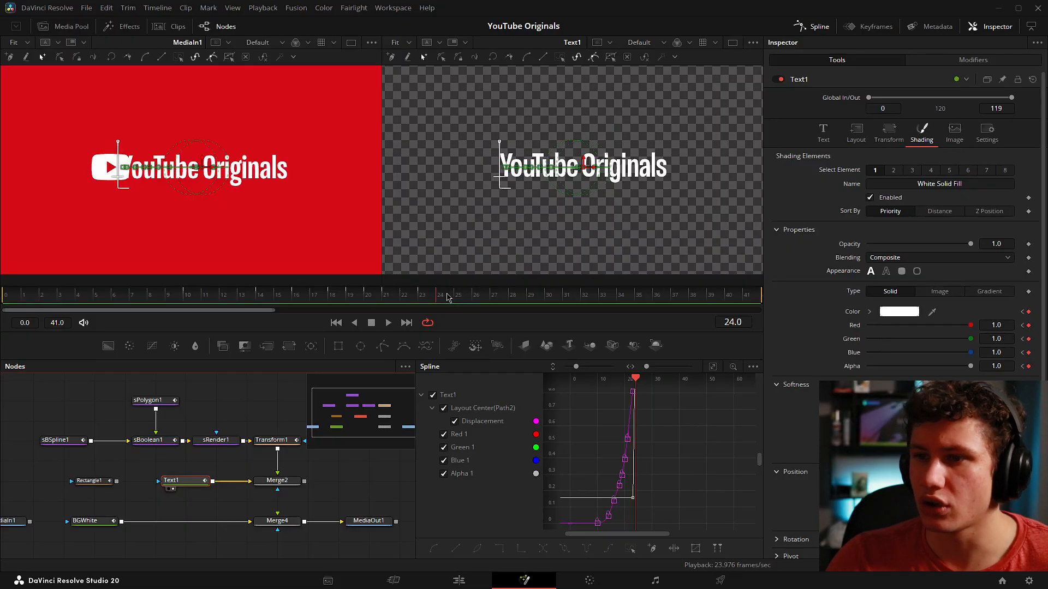
left_click(165, 471)
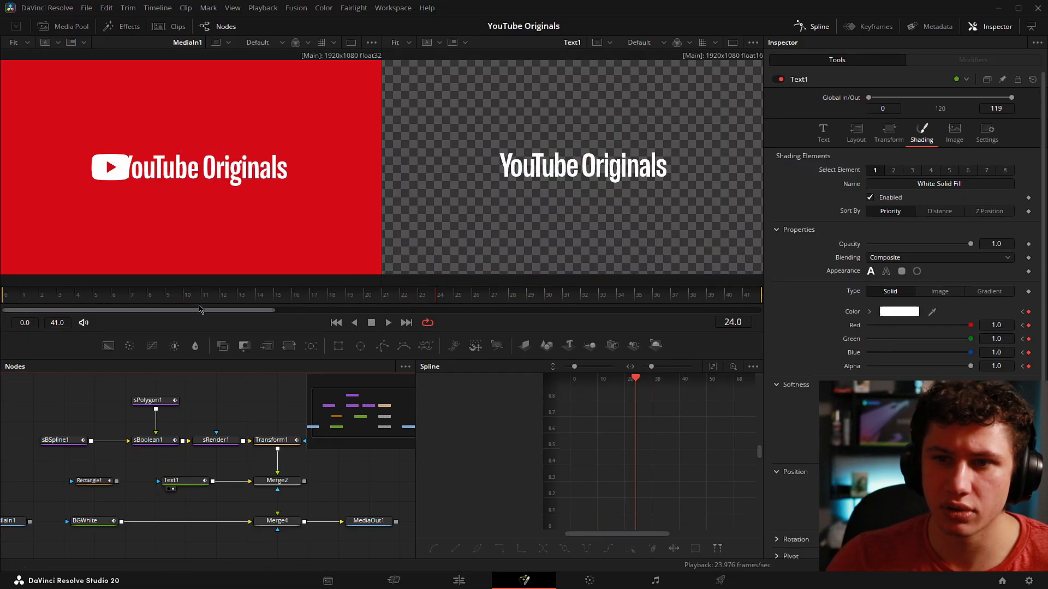
Step: Reconnect the Rectangle1 mask to Text1 and play the masked text from frame 0
key("Home")
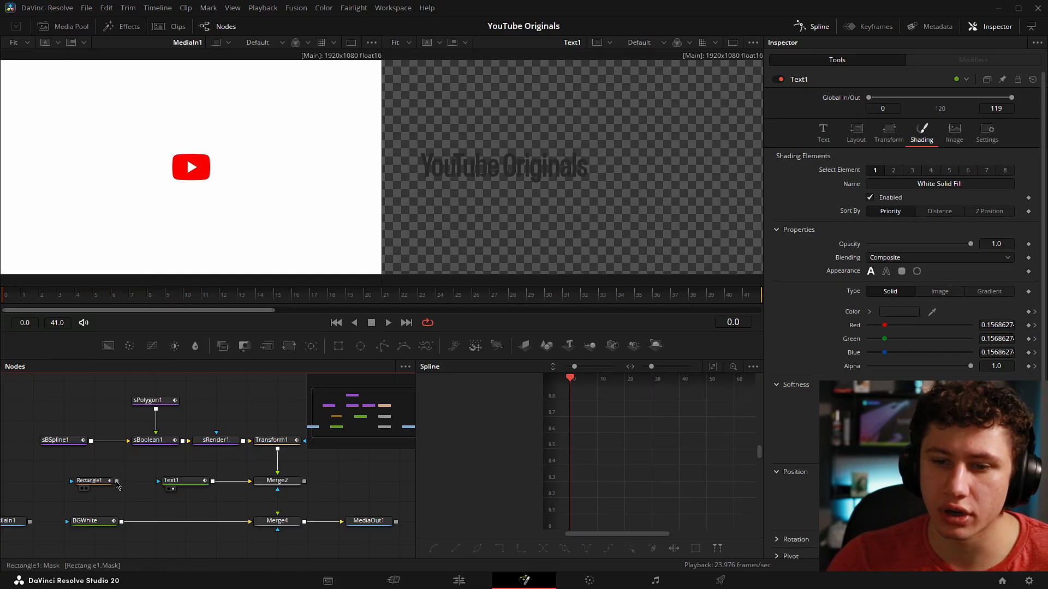
left_click_drag(117, 481, 158, 481)
key("space")
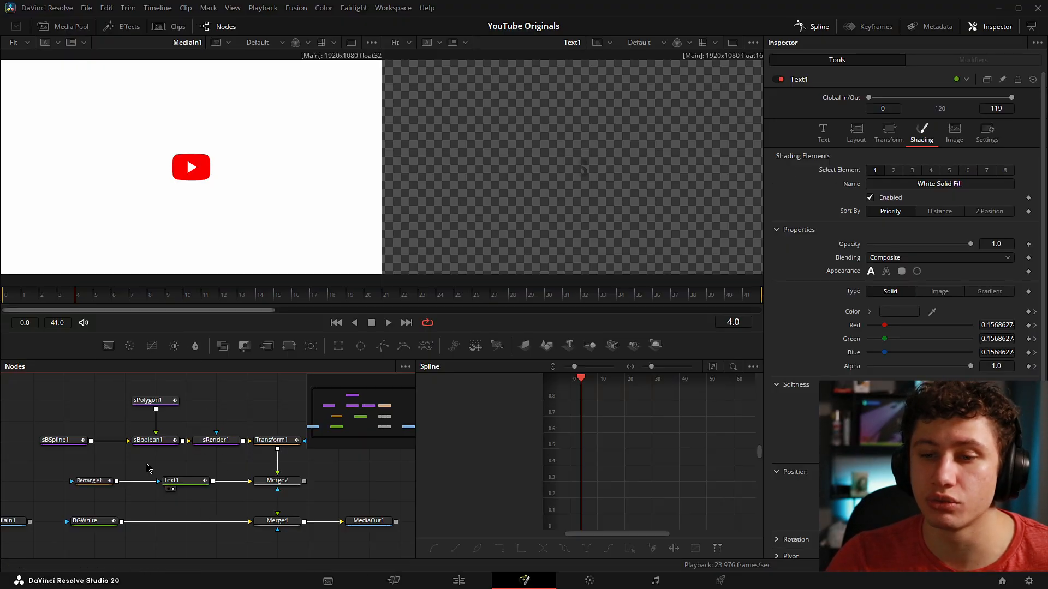
Step: Examine Rectangle1's mask settings and watch its movement reveal the text from frame 10 onward
left_click(89, 481)
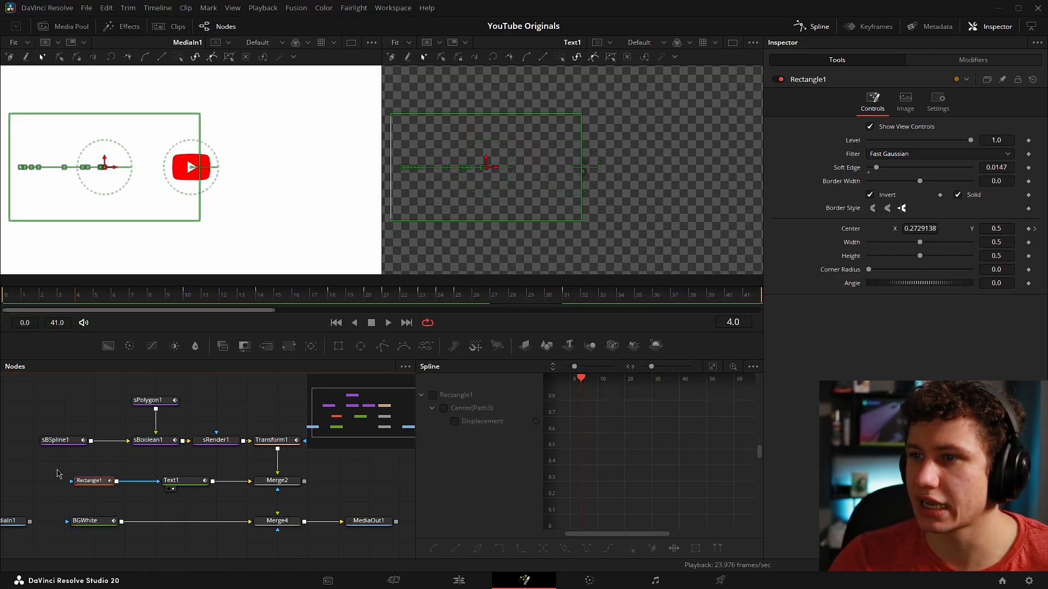
left_click(197, 295)
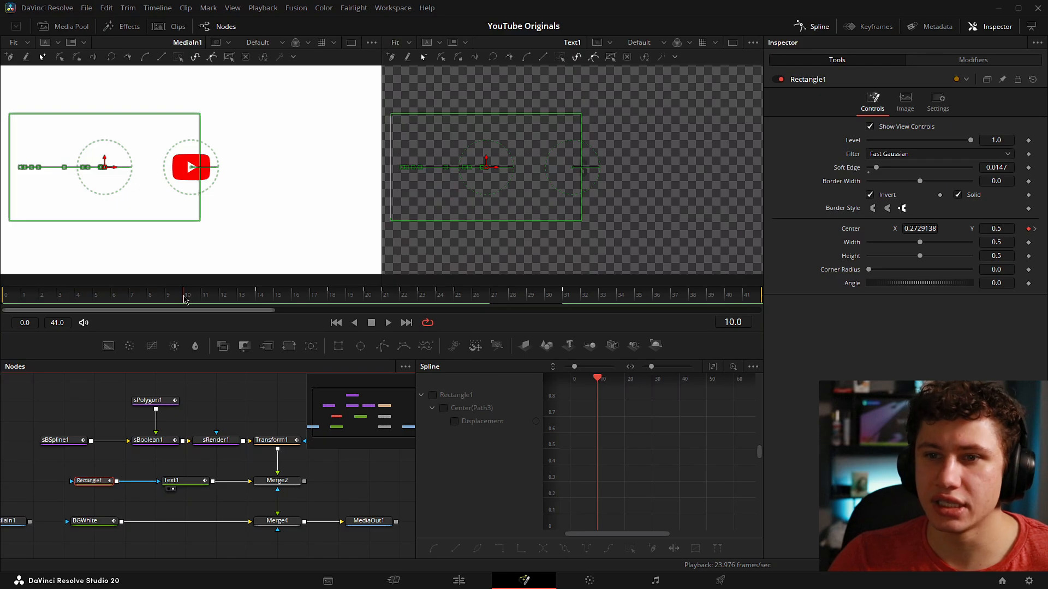
left_click_drag(184, 299, 386, 300)
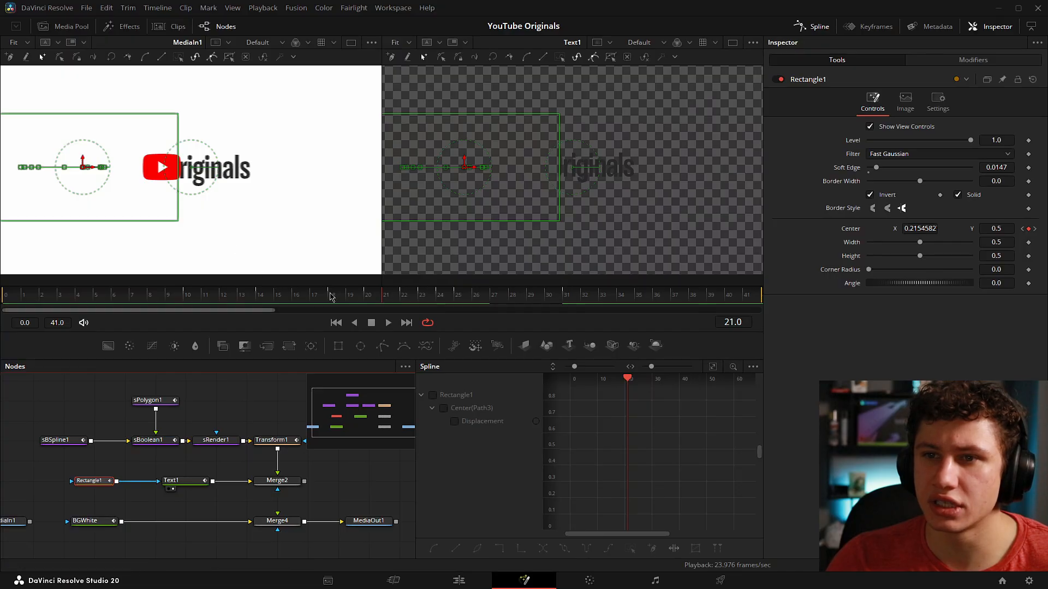
left_click_drag(331, 296, 483, 300)
key("space")
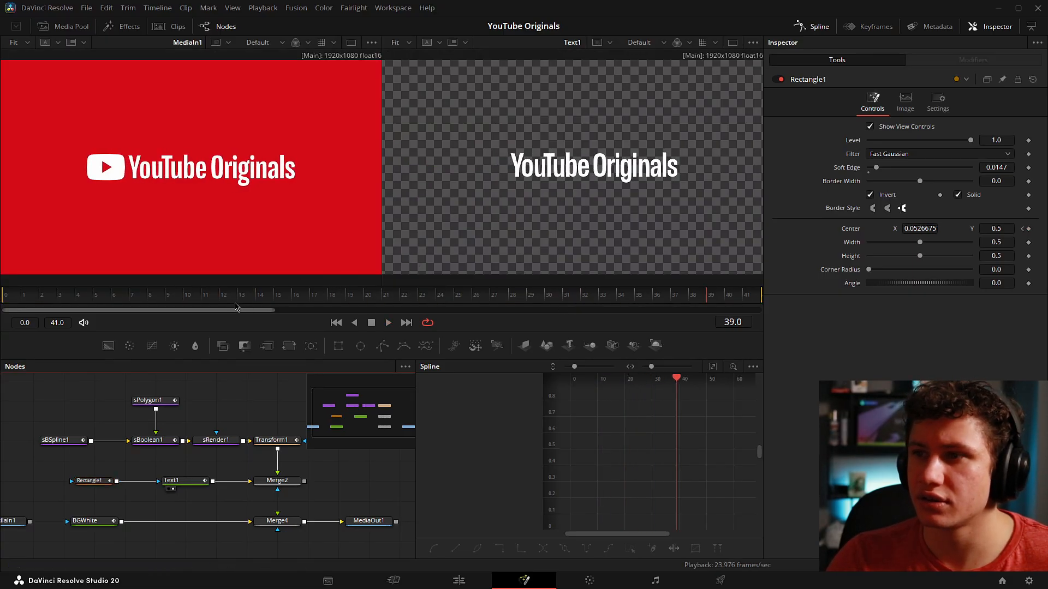
key("space")
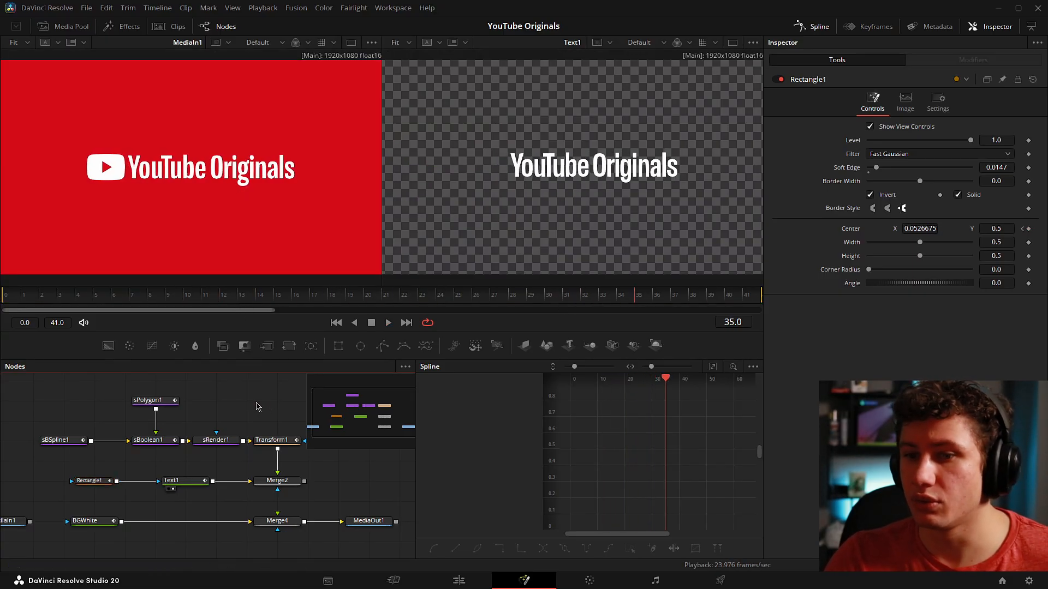
Step: View Merge2 and play the combined logo and text from about frame 6
left_click(265, 489)
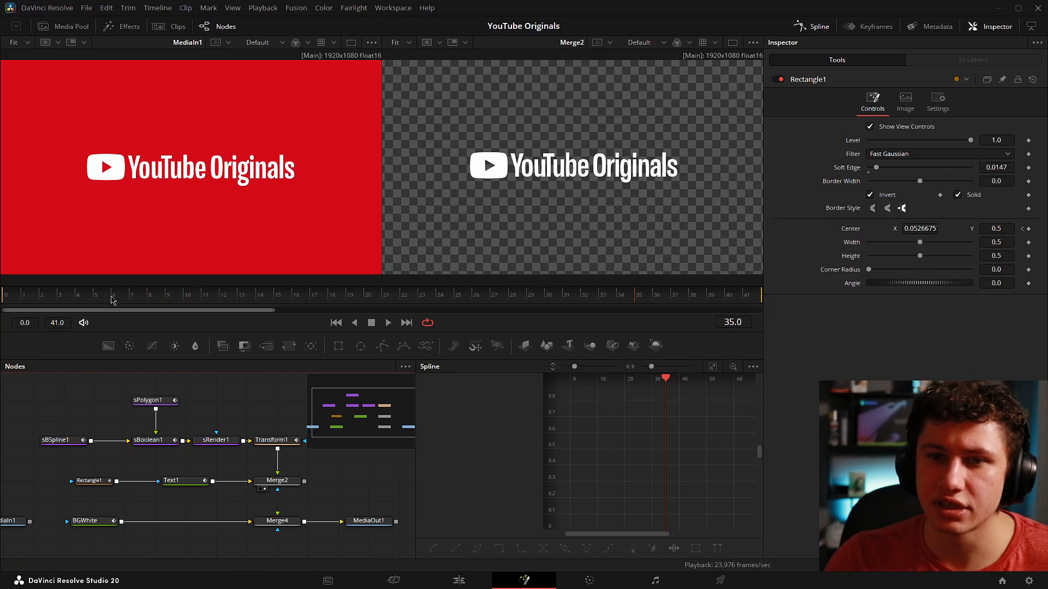
left_click(112, 300)
key("space")
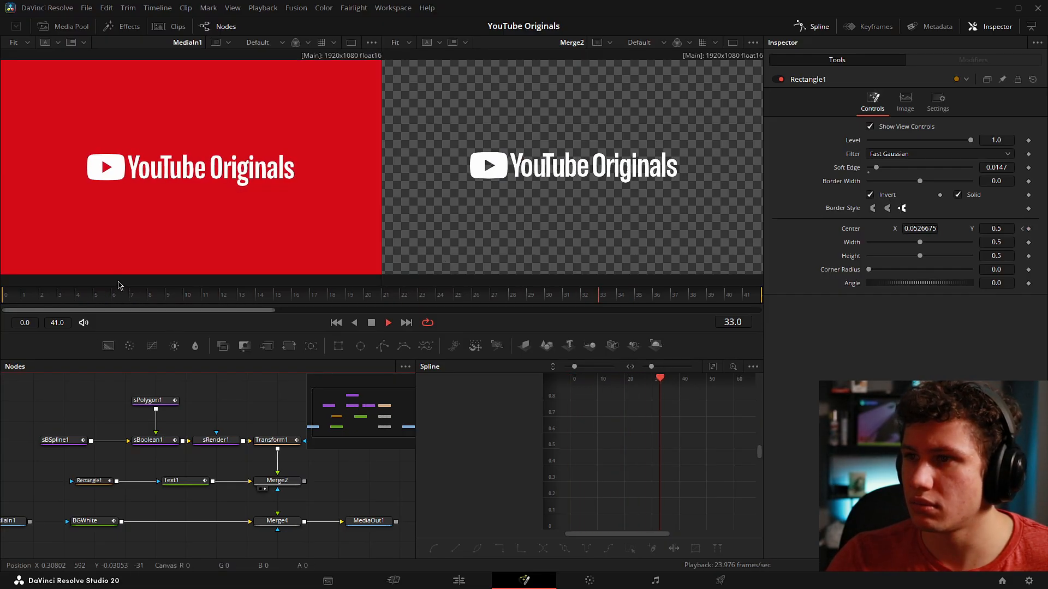
key("space")
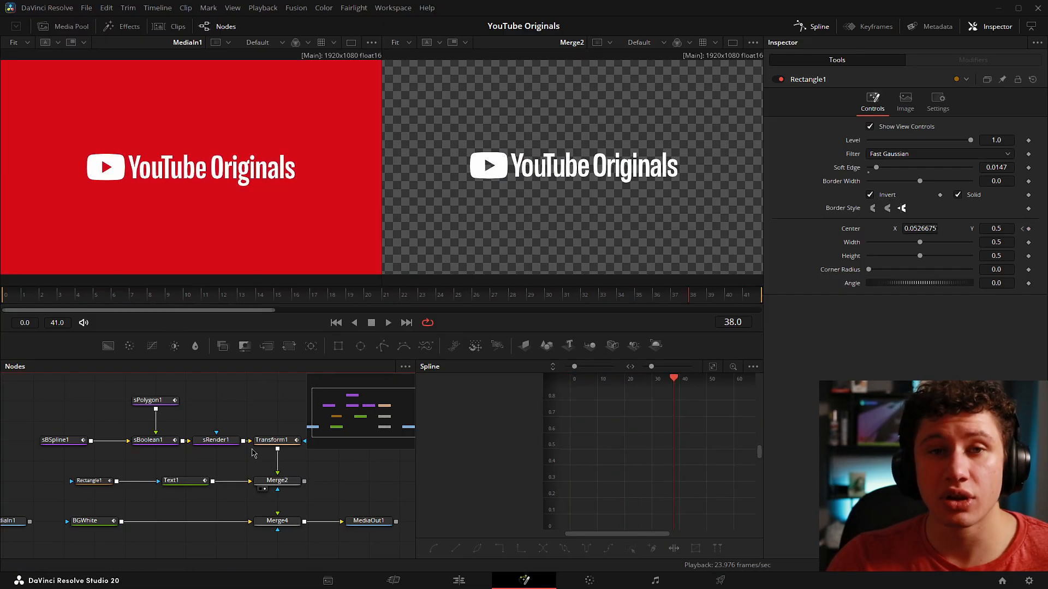
Step: Connect Merge2 as the foreground of Merge4 and view the composite over the BGWhite background
left_click_drag(304, 481, 277, 525)
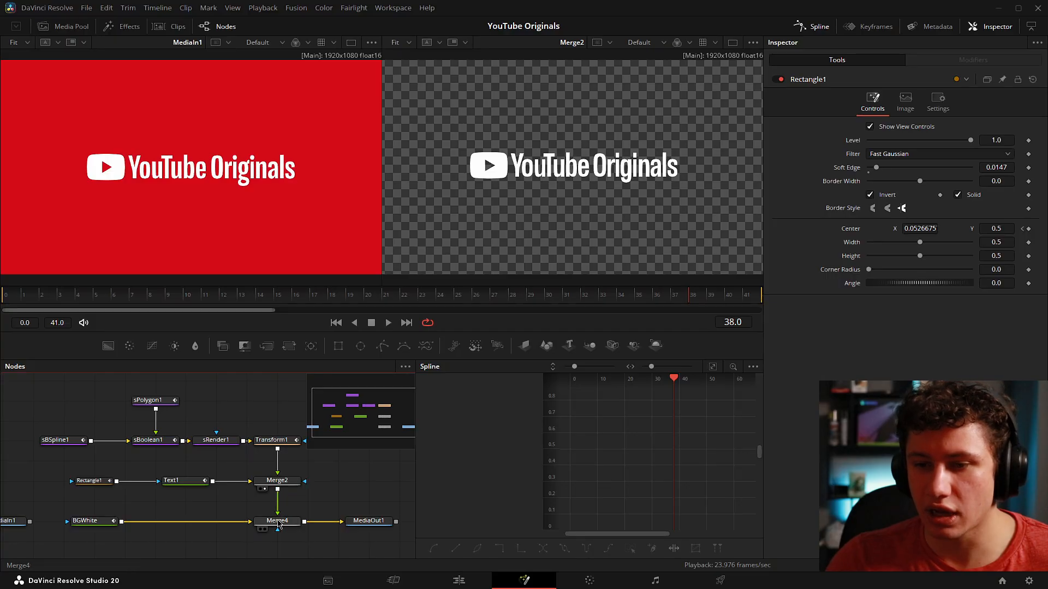
left_click(279, 524)
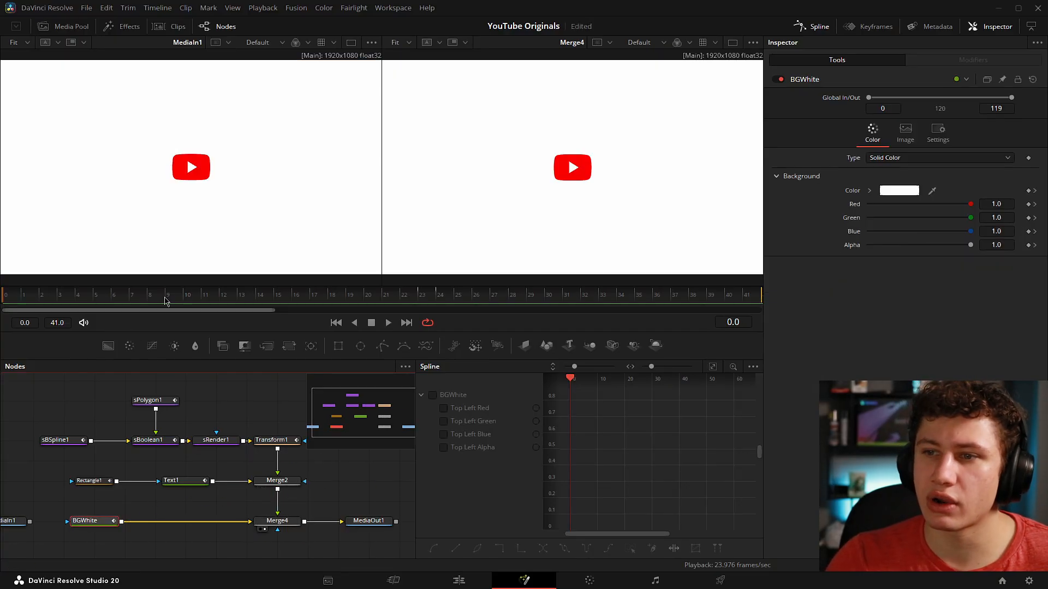
Step: Examine BGWhite's colour keyframes at frames 23 and 24, and play the full composite
left_click_drag(166, 301, 423, 304)
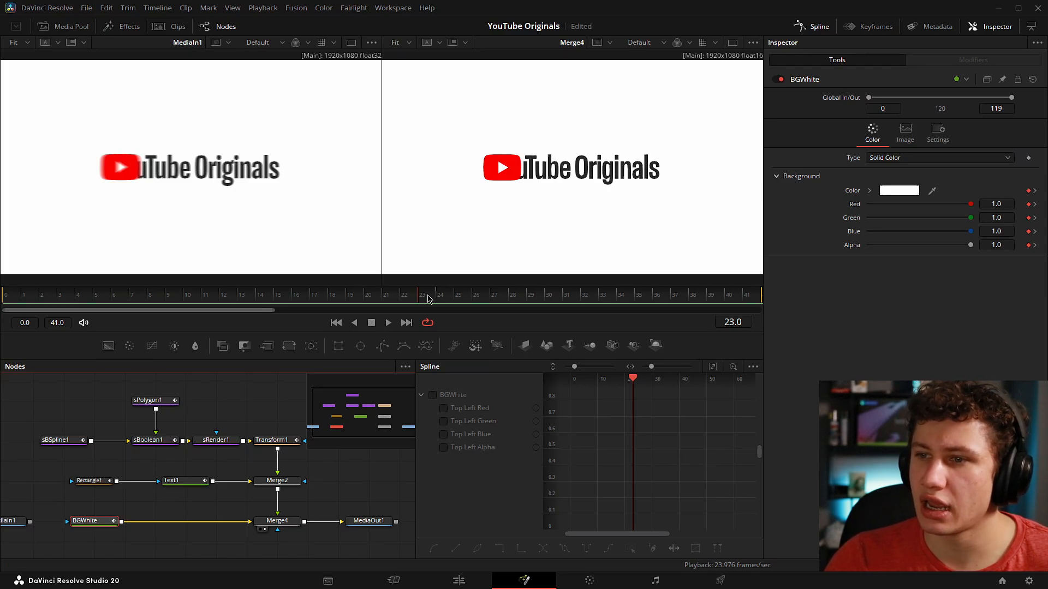
left_click(428, 299)
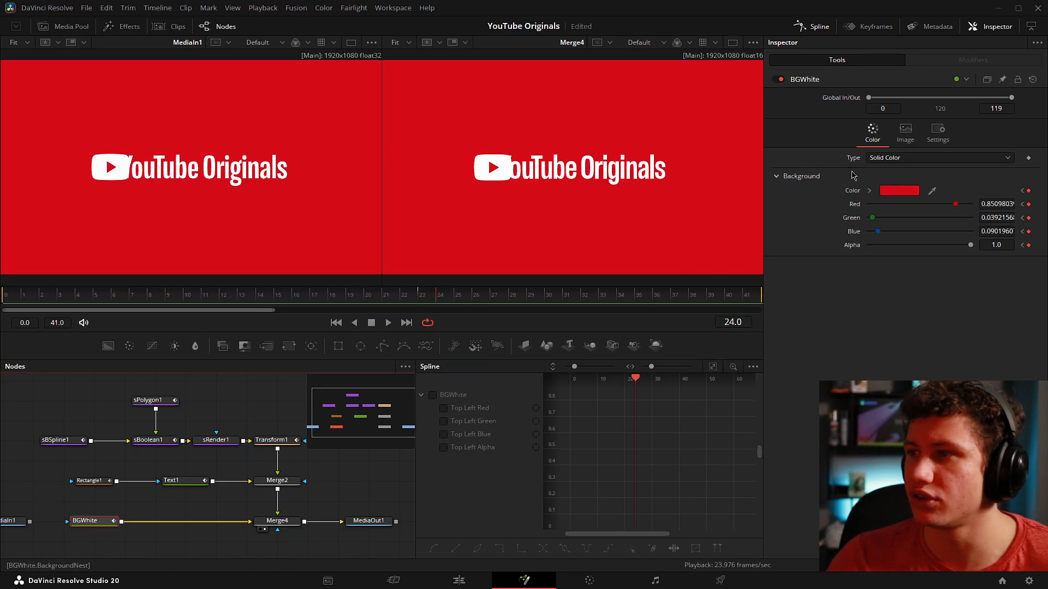
key("space")
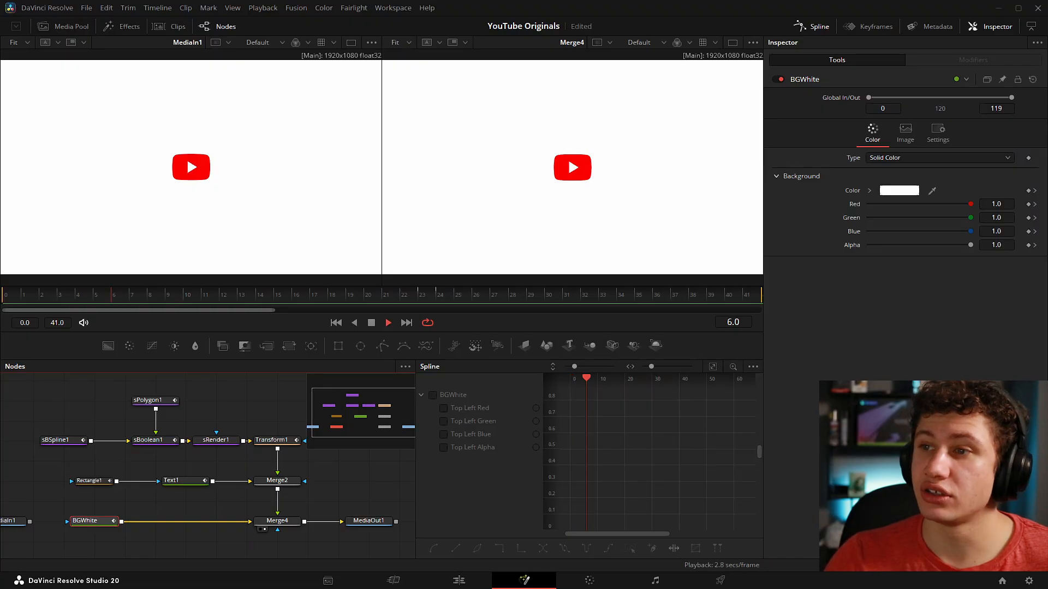
key("space")
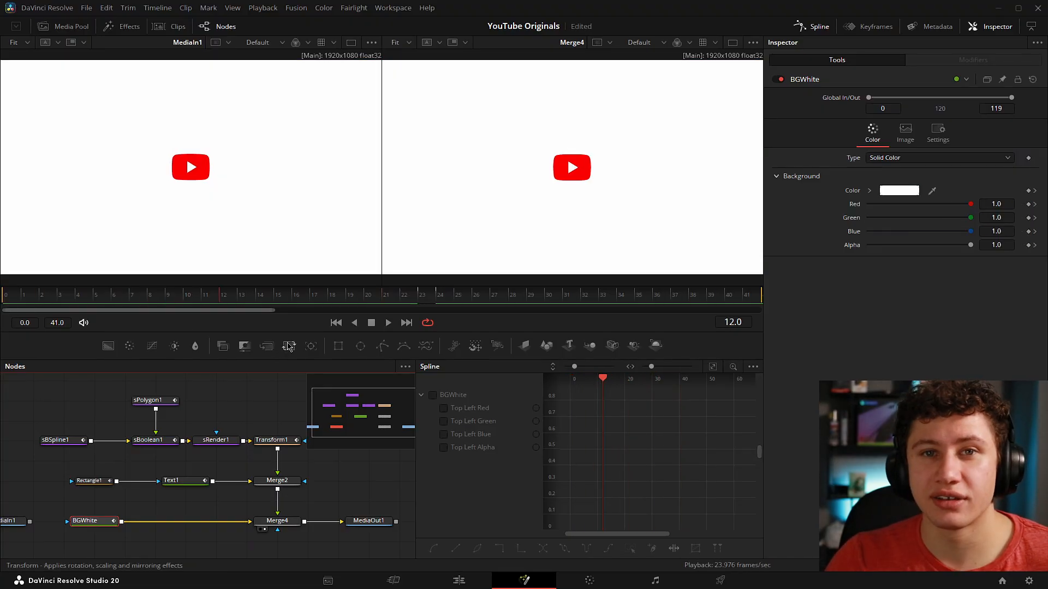